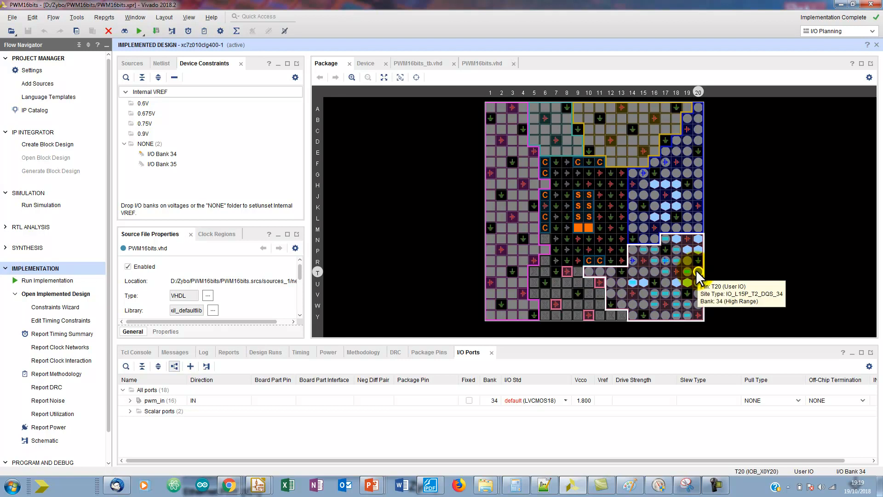
- Expand the pwm_in bus in the I/O ports list and assign package pin T20 to pwm_in[0]
click(697, 269)
click(697, 270)
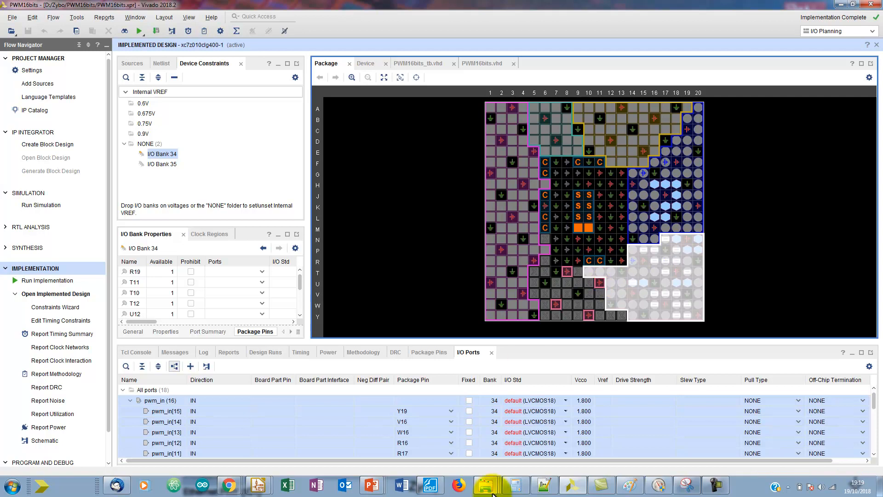
click(427, 433)
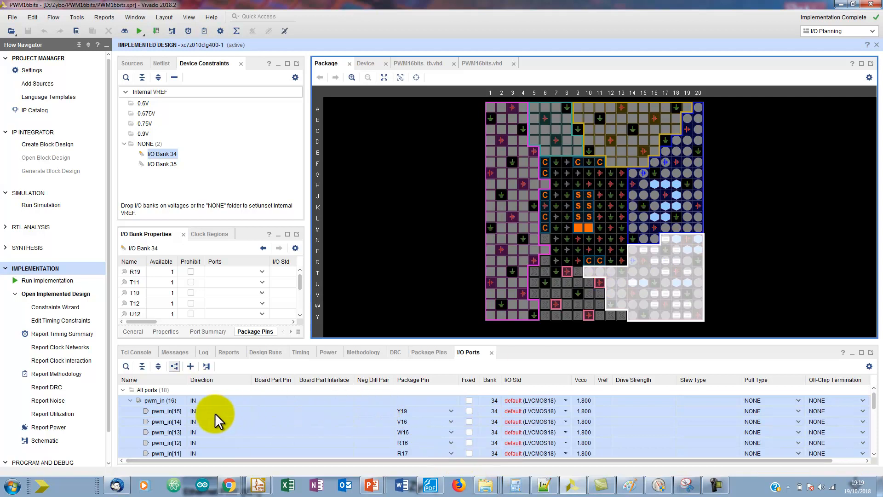
scroll(213, 413, down, 5)
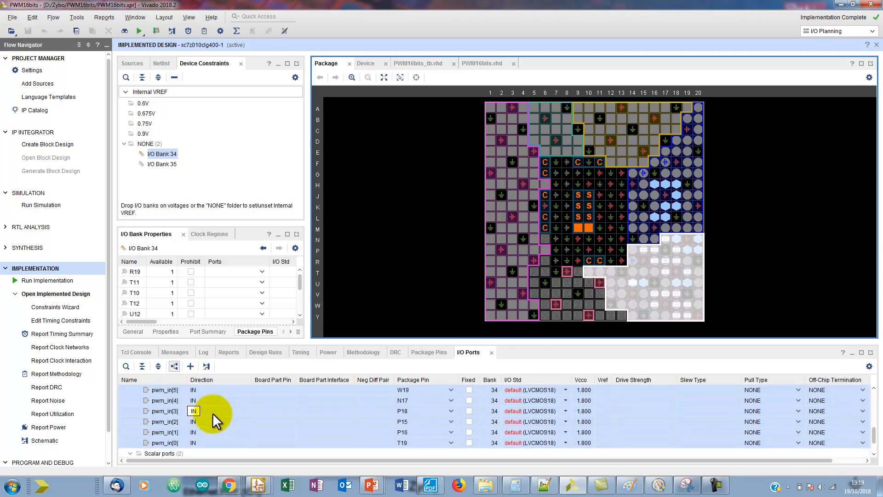
click(452, 421)
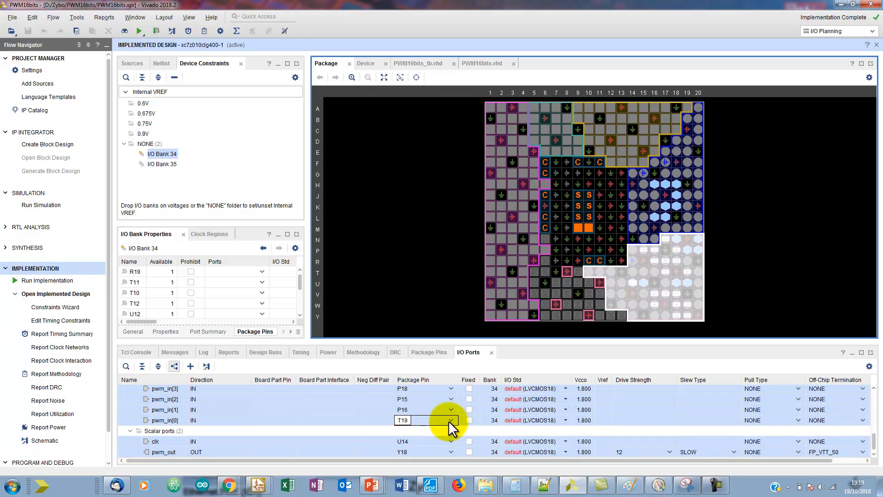
click(451, 420)
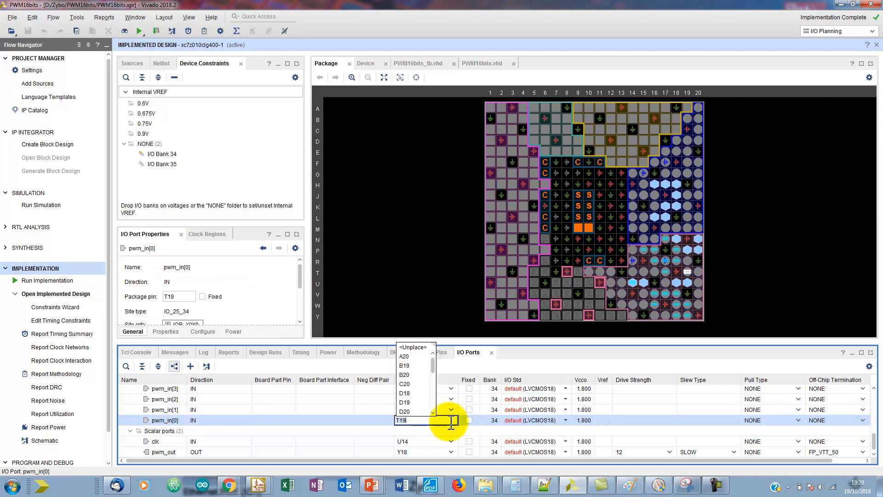
key(BackSpace)
key(BackSpace)
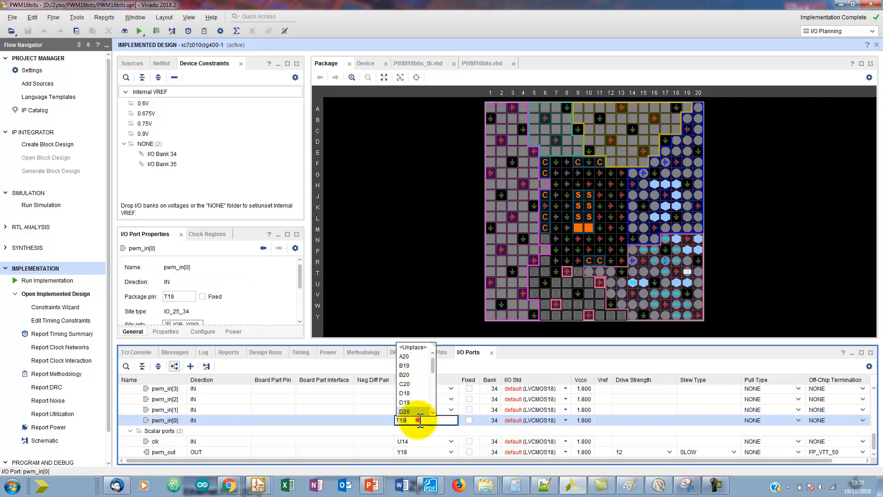
text(20)
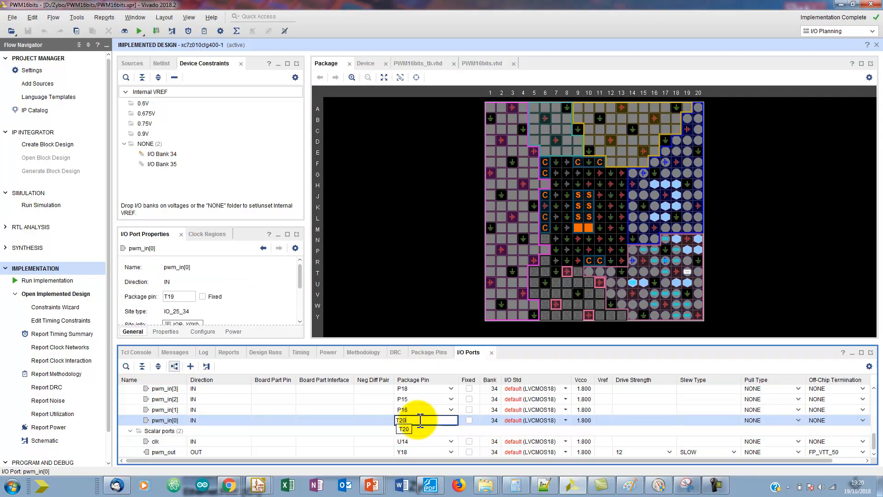
- Set the I/O standard of pwm_in[0] to LVCMOS33
click(518, 421)
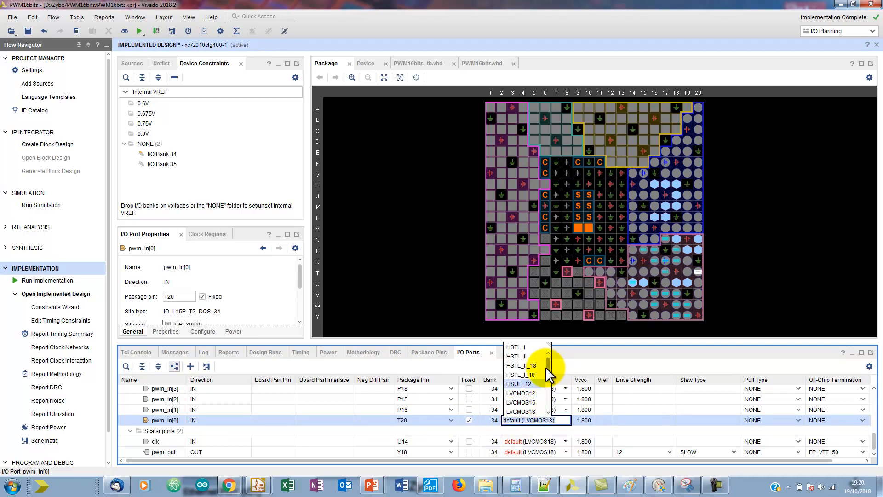
drag(547, 369, 547, 378)
click(526, 397)
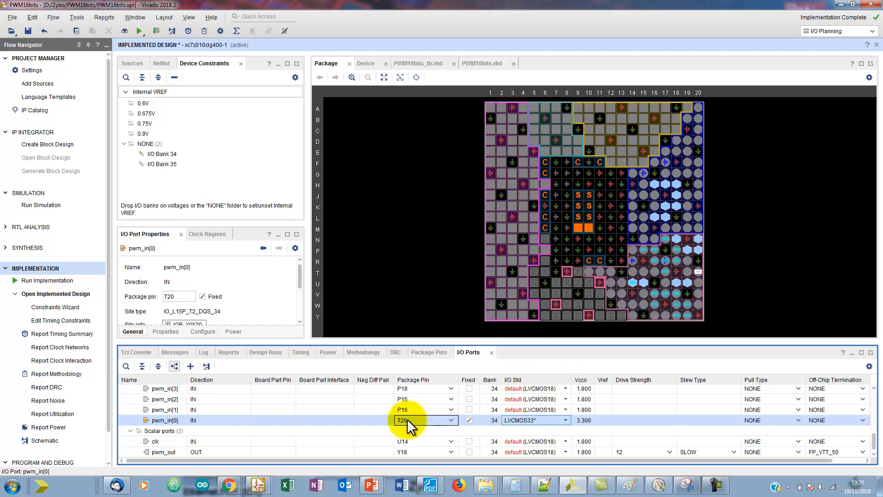
- Consult the pin assignment slide for pwm_in(1), then return to Vivado and assign package pin U20 to pwm_in[1]
click(419, 410)
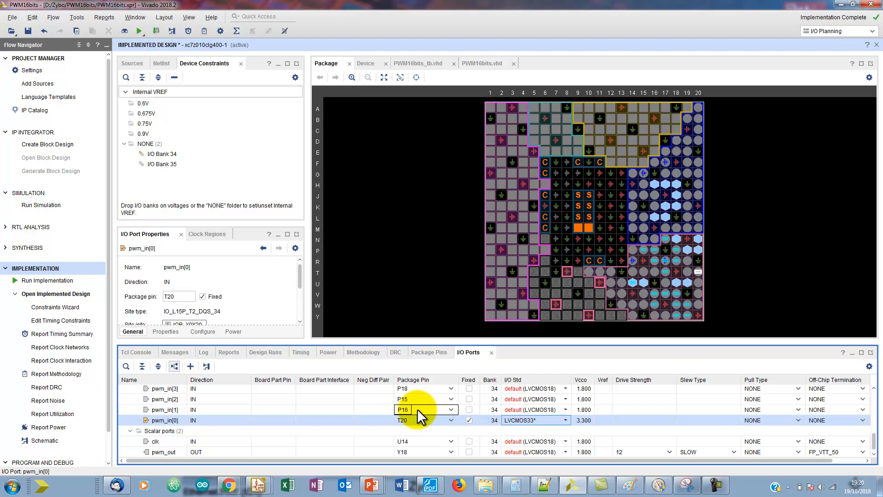
key(alt+Tab)
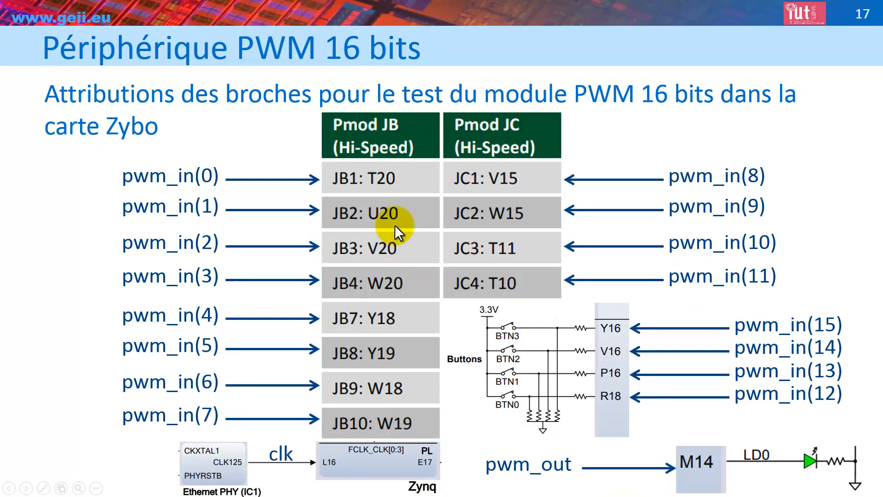
key(alt+Tab)
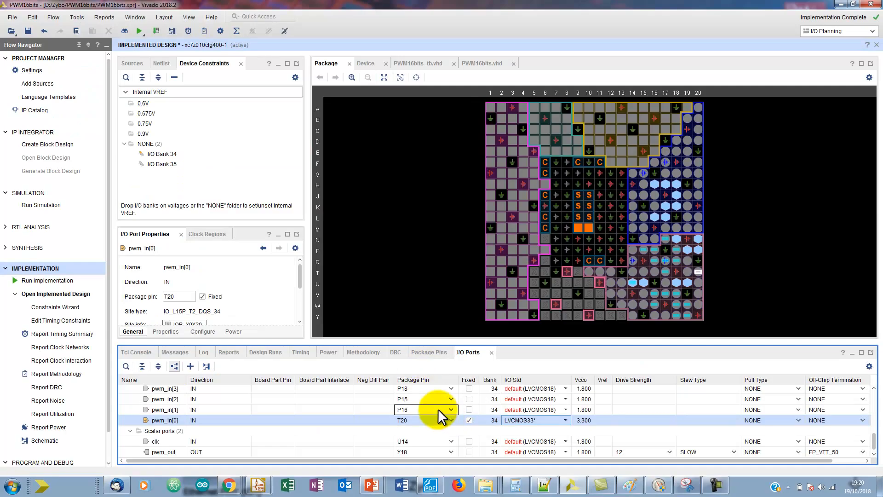
click(438, 410)
click(439, 410)
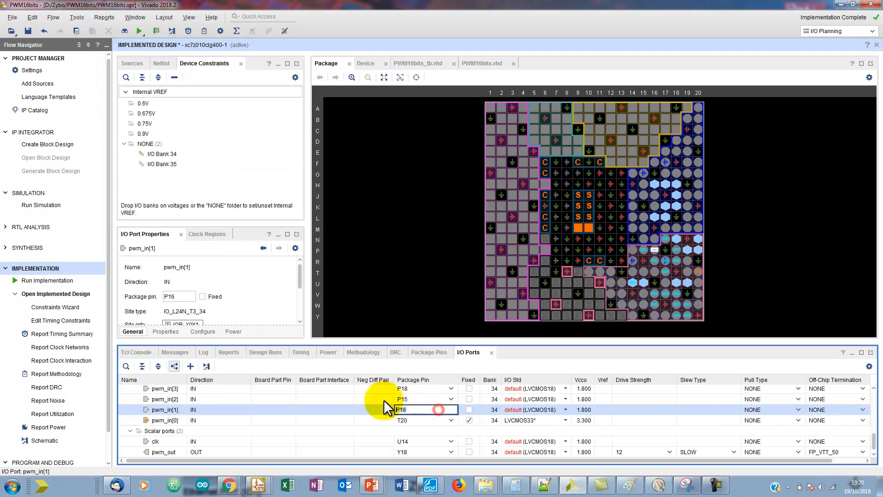
text(U20)
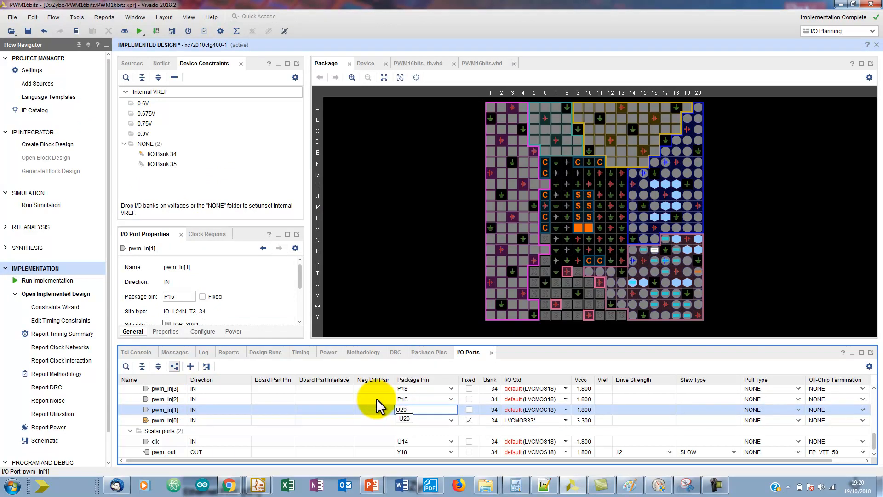
- Set the I/O standard of pwm_in[1] to LVCMOS33
click(542, 410)
click(542, 410)
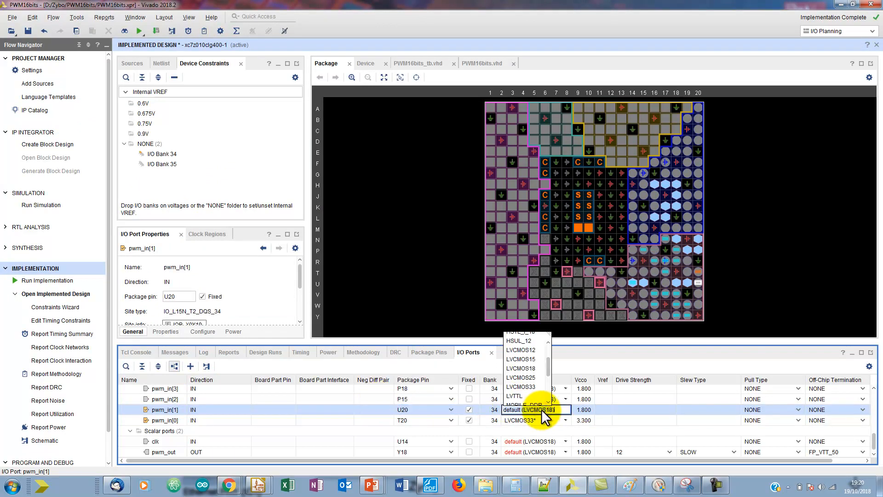
click(534, 386)
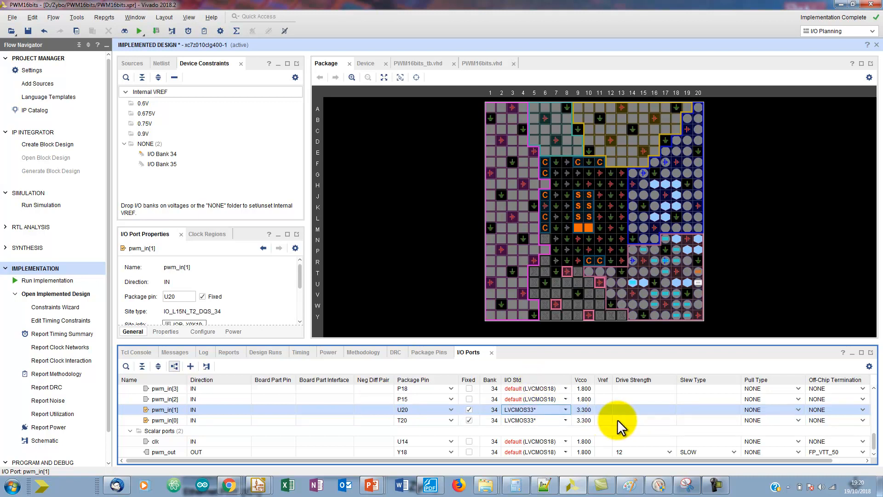
- Set the pull type of both pwm_in[0] and pwm_in[1] to PULLDOWN
drag(518, 459, 618, 462)
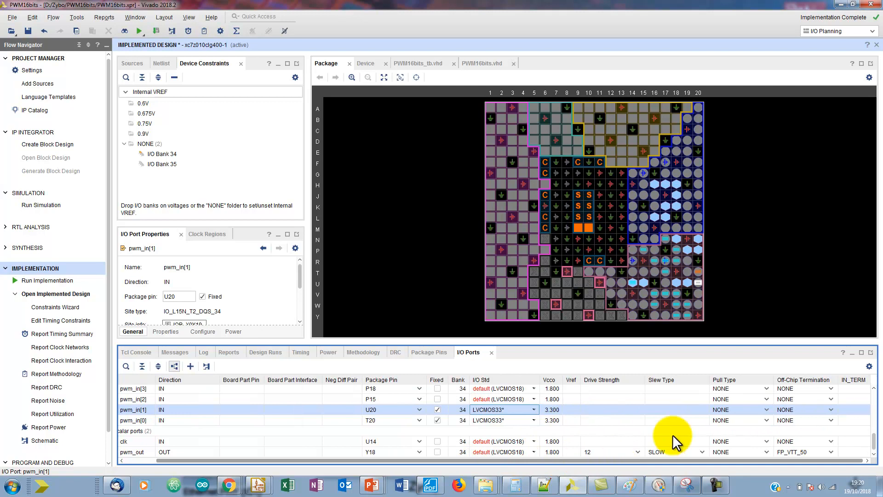
click(738, 417)
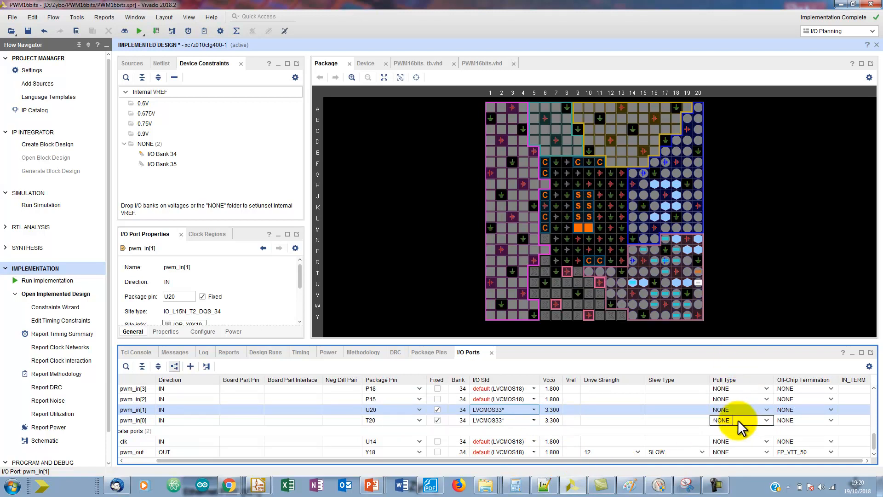
click(767, 420)
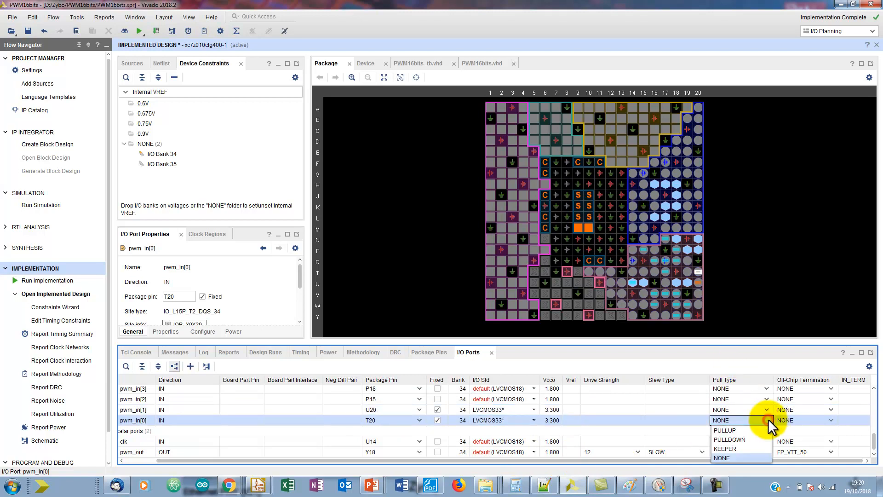
click(743, 439)
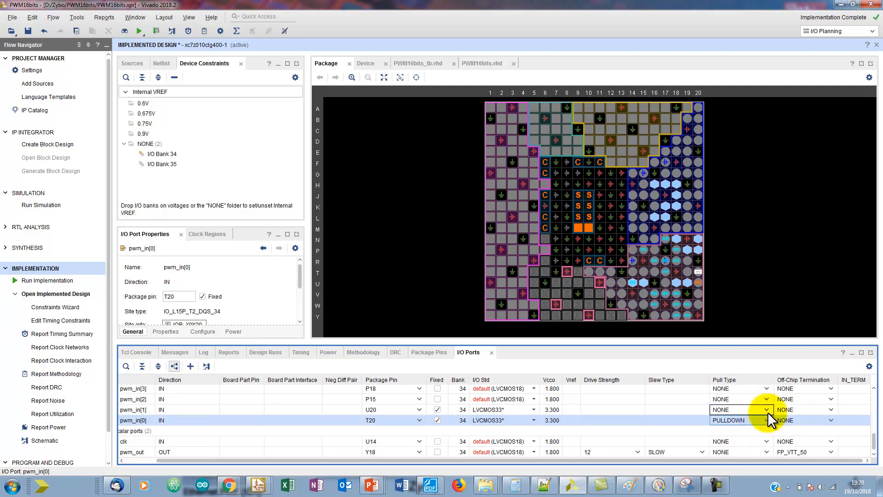
click(769, 410)
click(738, 430)
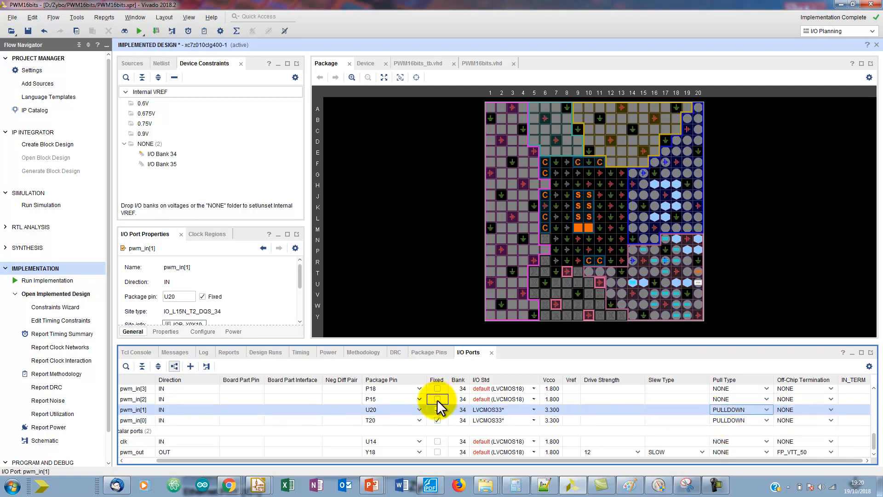
- Enlarge the I/O ports list to show more pwm_in rows and give the port properties more height
scroll(438, 400, up, 2)
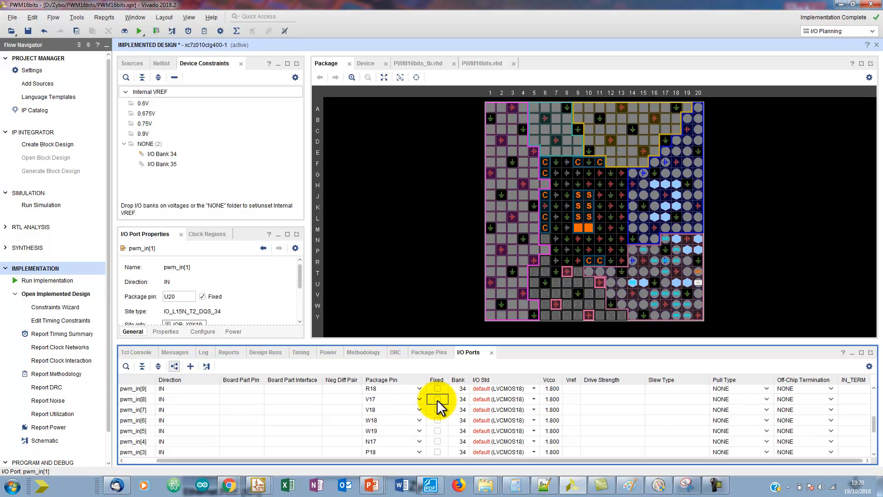
drag(446, 341, 446, 283)
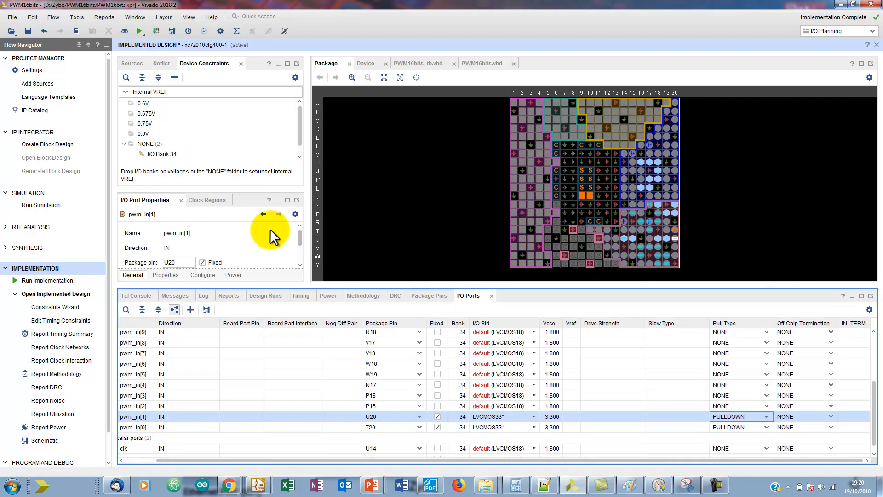
drag(252, 189, 253, 164)
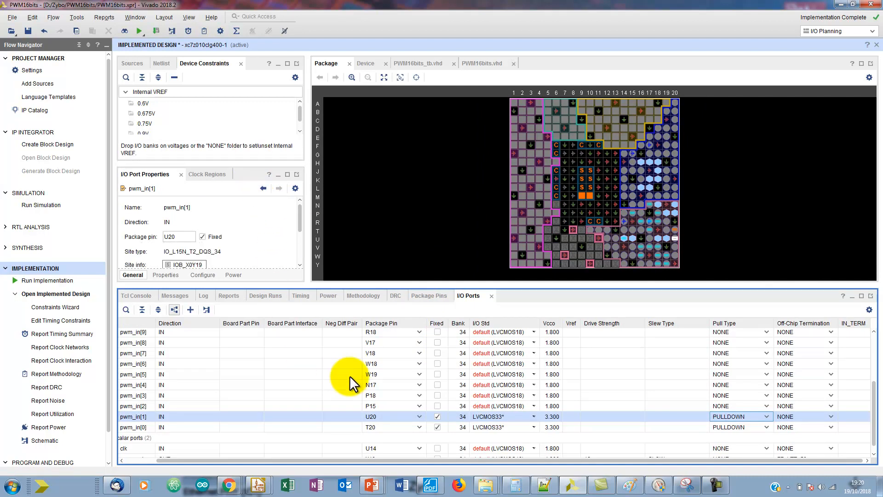
click(395, 416)
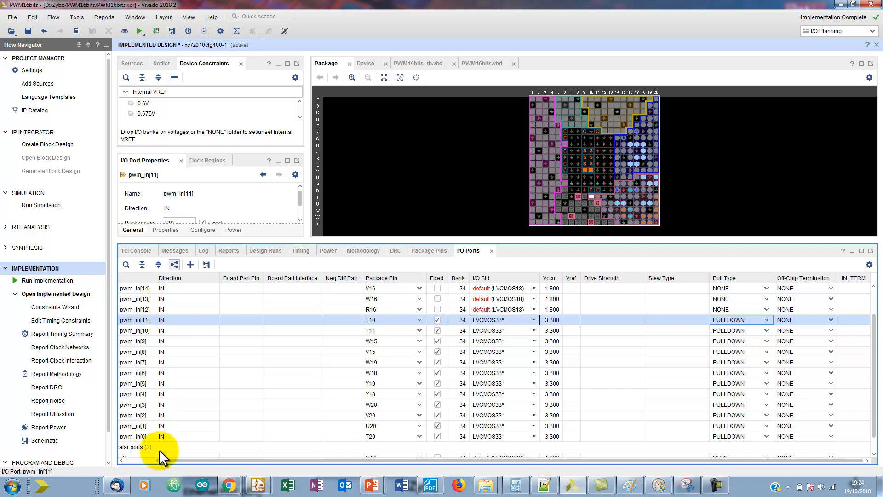
- Consult the pin assignment slide for pwm_in(12), then return to Vivado and assign package pin R18 to pwm_in[12]
key(alt+Tab)
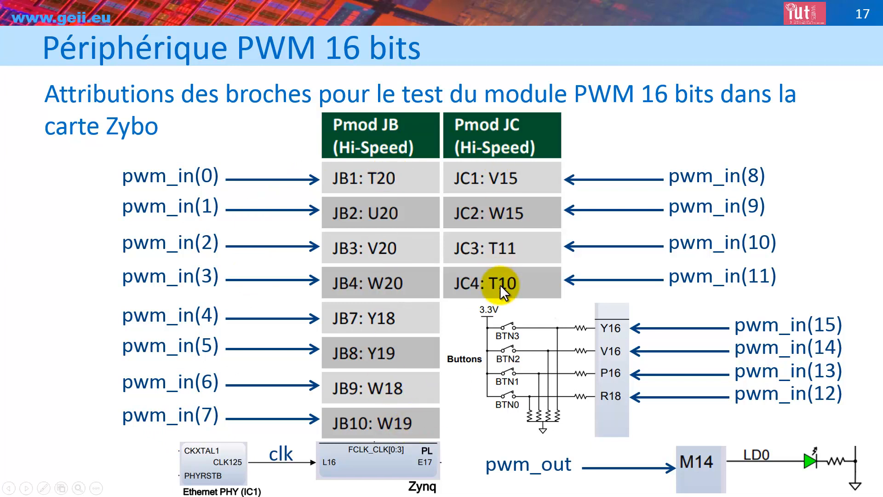
key(alt+Tab)
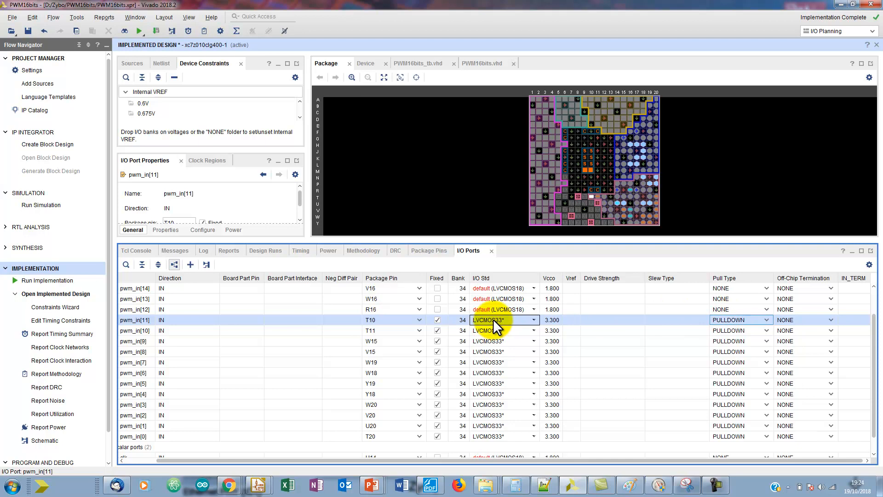
key(alt+Tab)
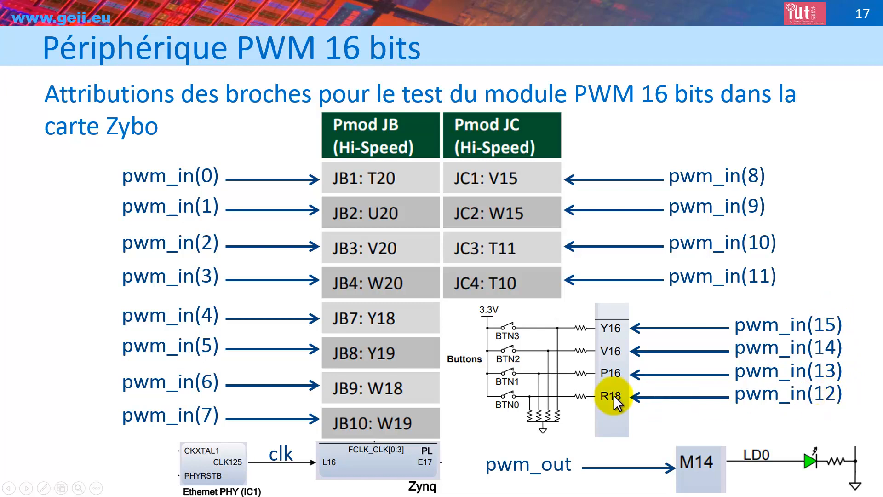
key(alt+Tab)
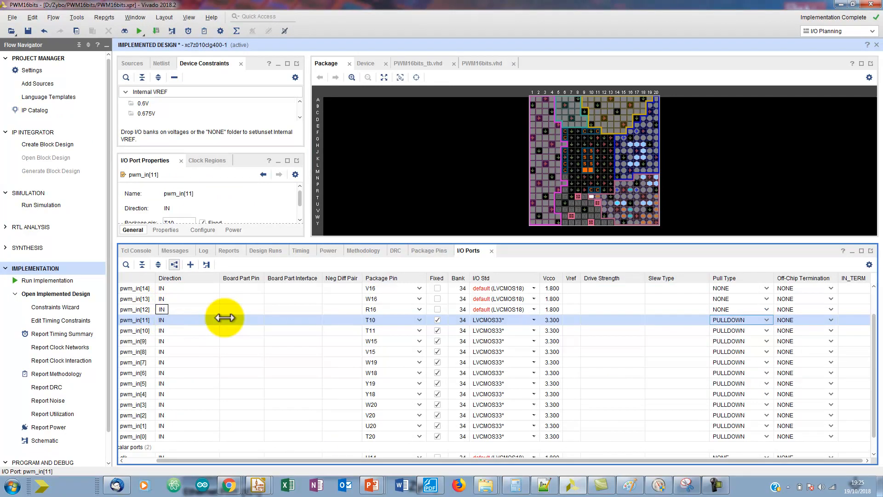
click(242, 309)
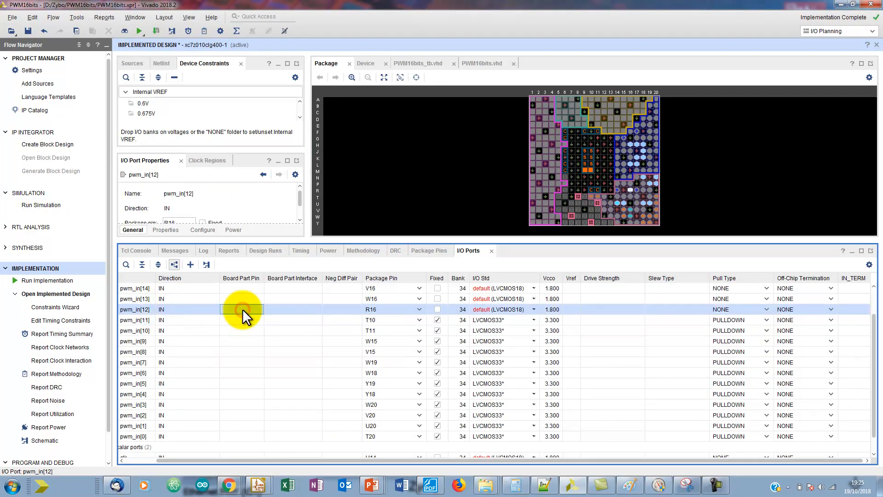
click(388, 309)
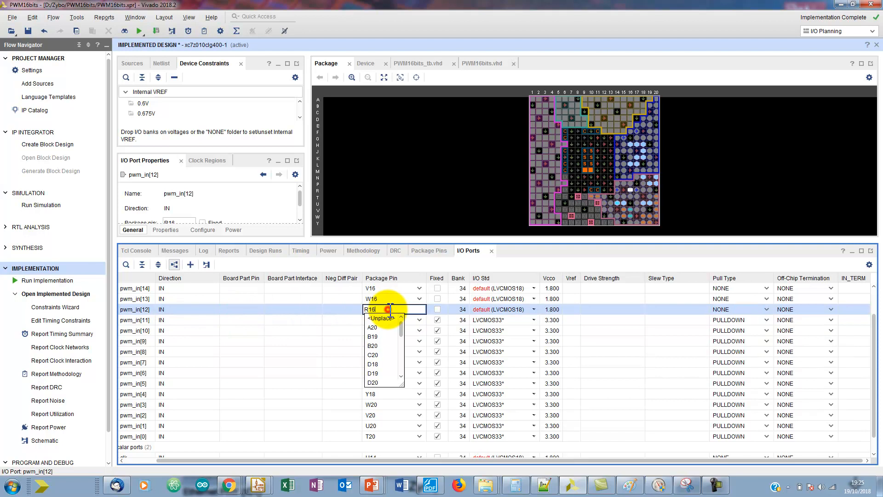
key(BackSpace)
text(8)
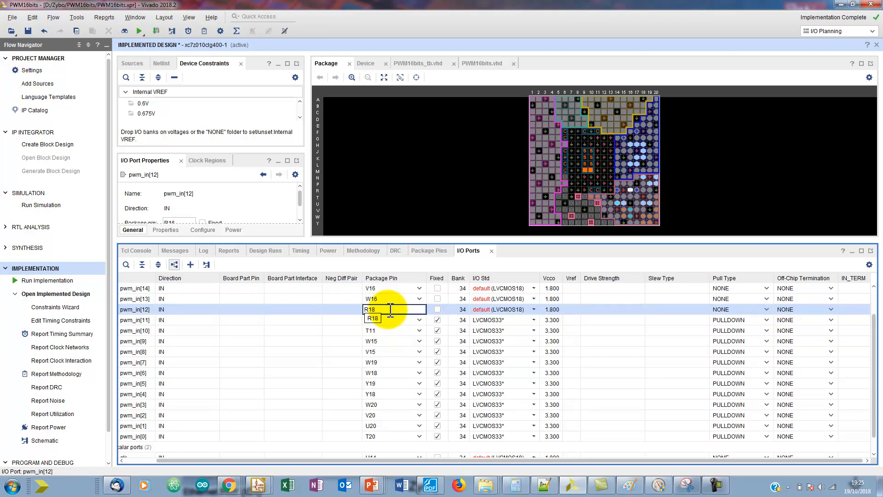
- Set the I/O standard of pwm_in[12] to LVCMOS33
click(523, 310)
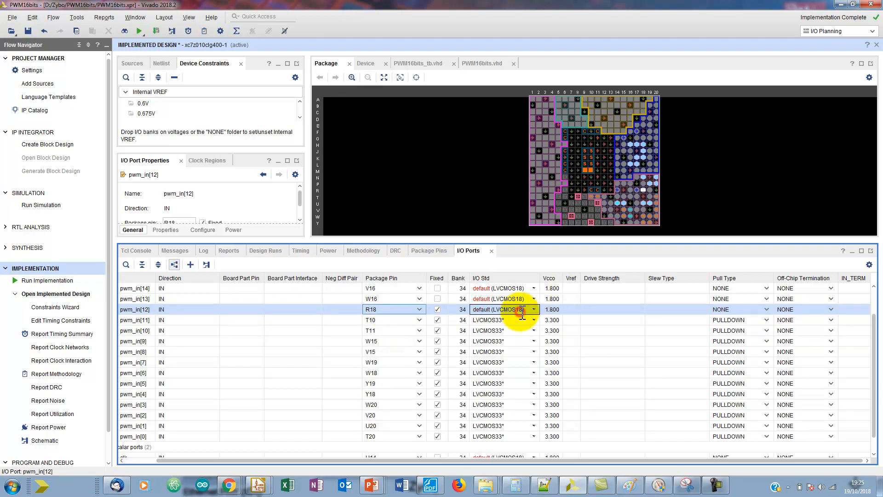
click(501, 367)
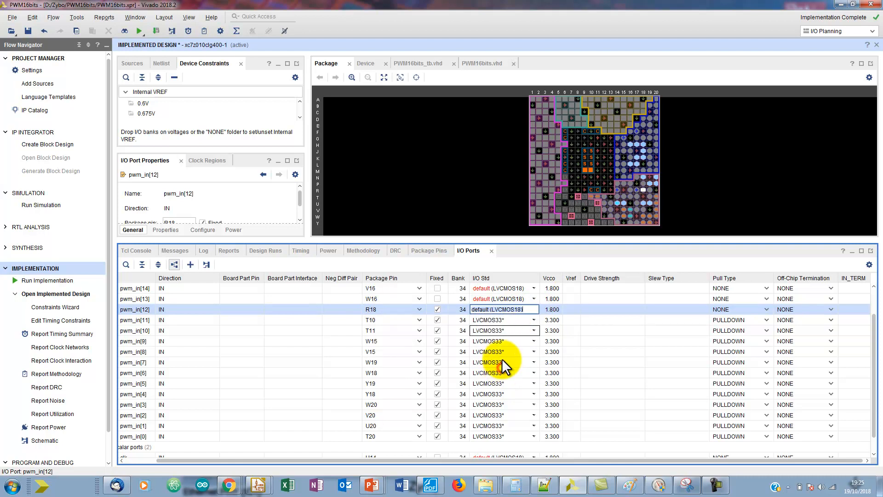
click(437, 299)
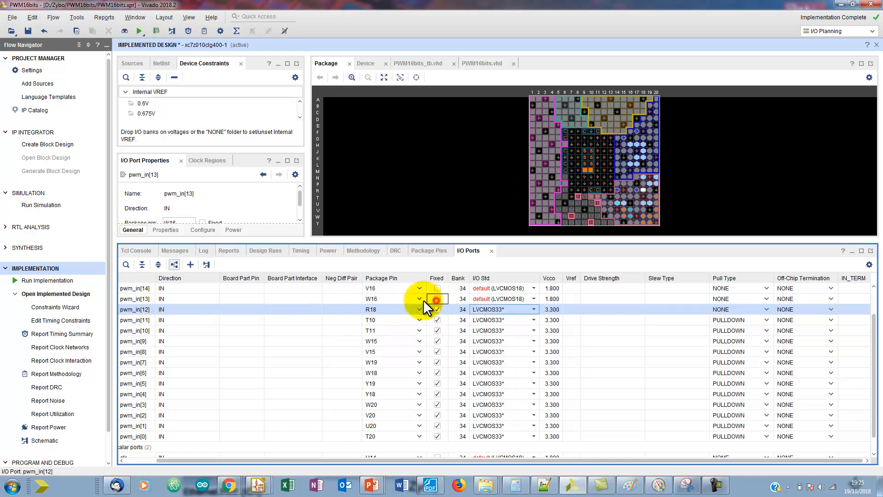
- Assign package pin P16 and the LVCMOS33 I/O standard to pwm_in[13]
click(390, 298)
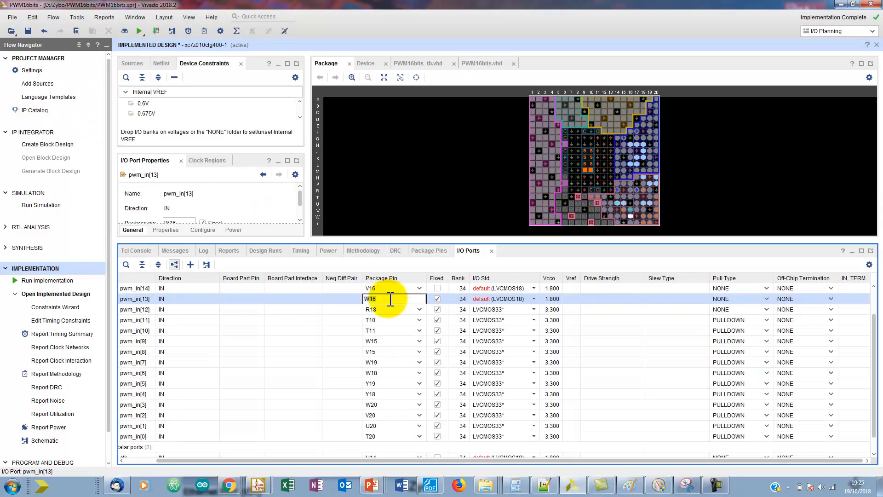
key(BackSpace)
key(BackSpace)
key(BackSpace)
text(P16)
click(517, 298)
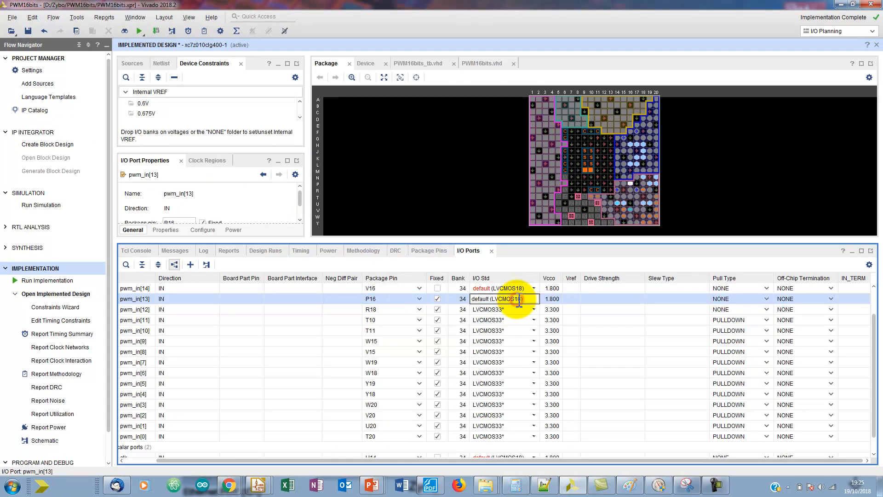
click(497, 355)
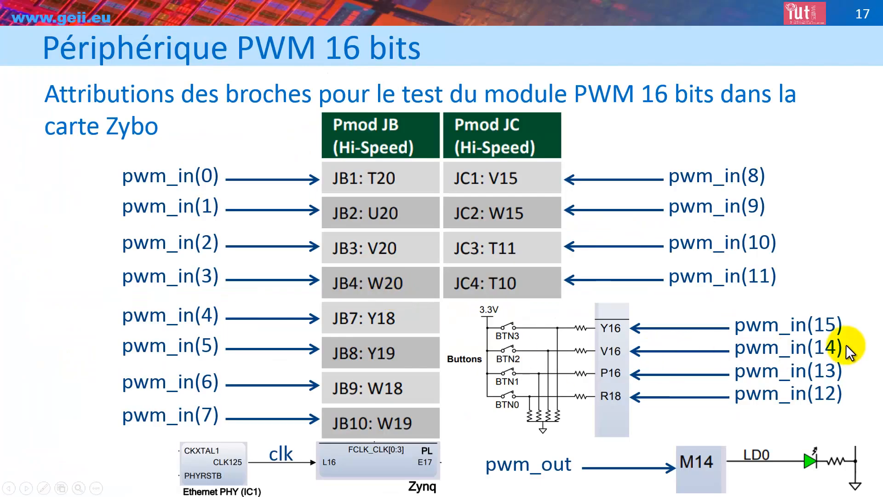
- Return from the pin assignment slide to Vivado, fix pwm_in[14] on package pin V16 and set its I/O standard to LVCMOS33
key(alt+Tab)
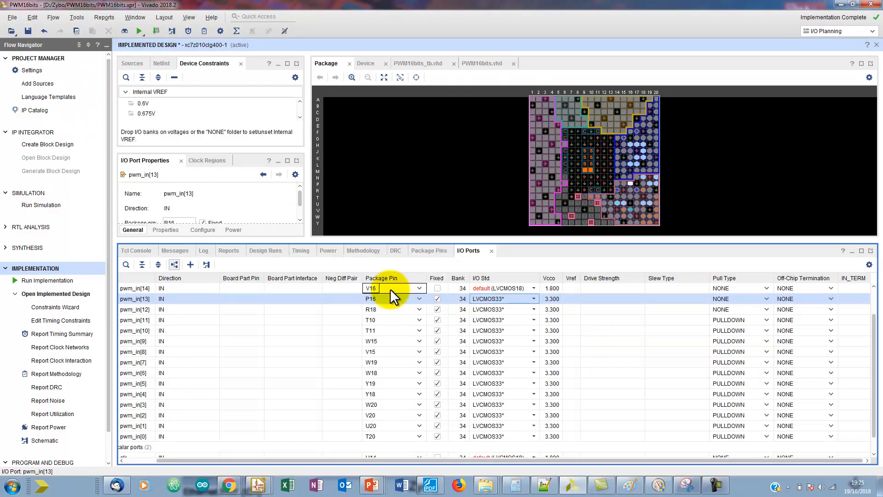
click(437, 289)
click(509, 289)
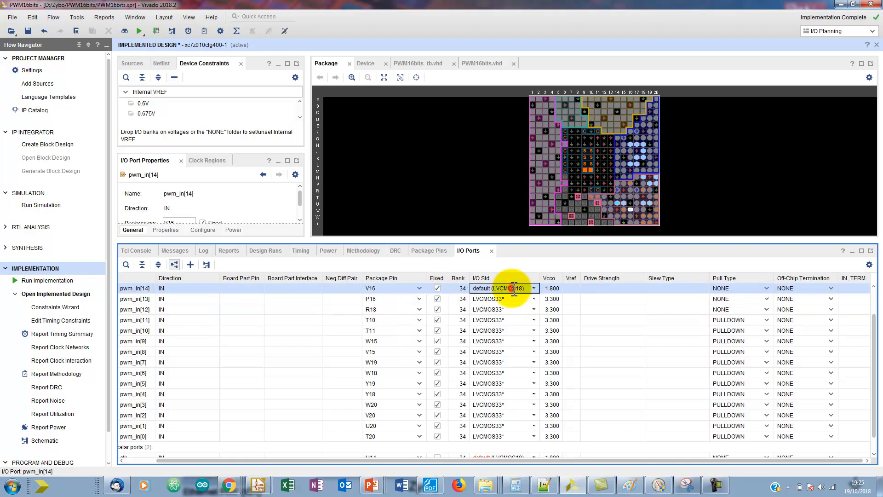
click(394, 330)
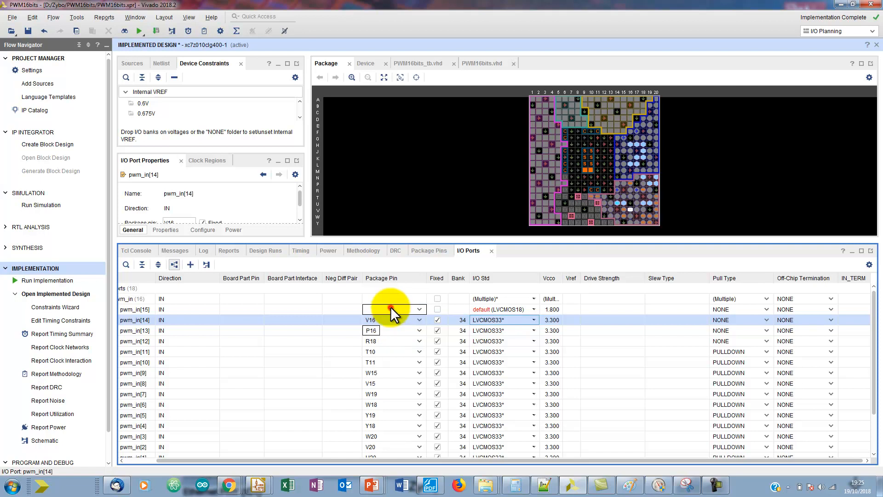
- Assign package pin Y16 to pwm_in[15]
click(392, 308)
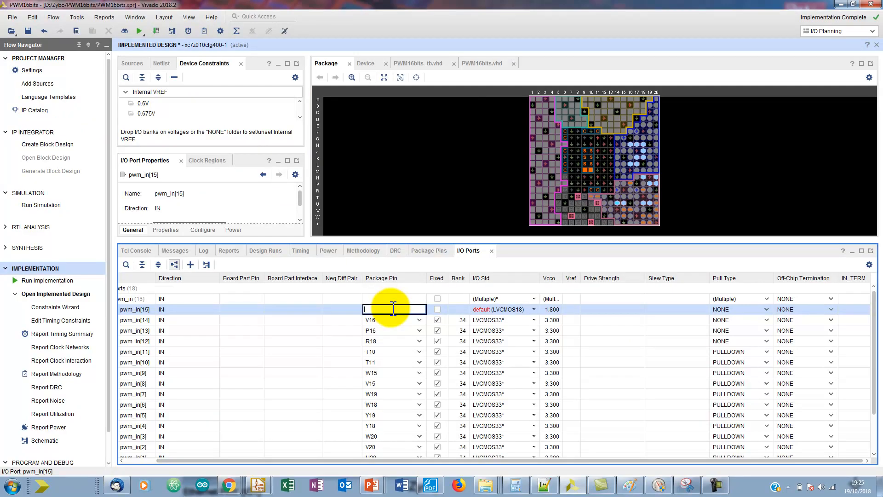
text(Y16)
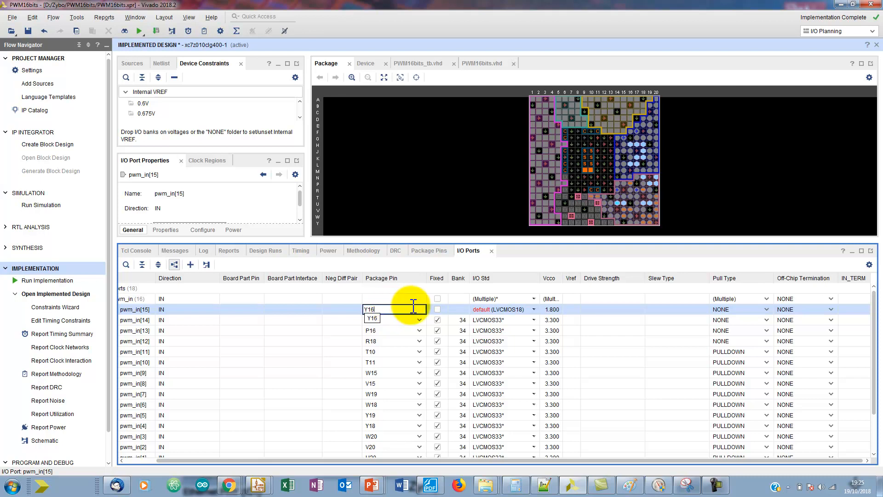
key(Return)
- Set the I/O standard of pwm_in[15] to LVCMOS33 and mark its pin placement as fixed
click(506, 309)
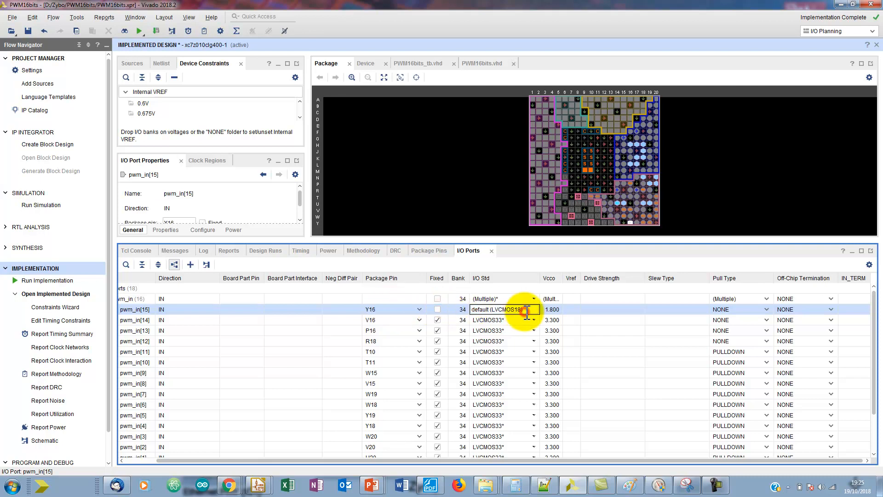
click(508, 369)
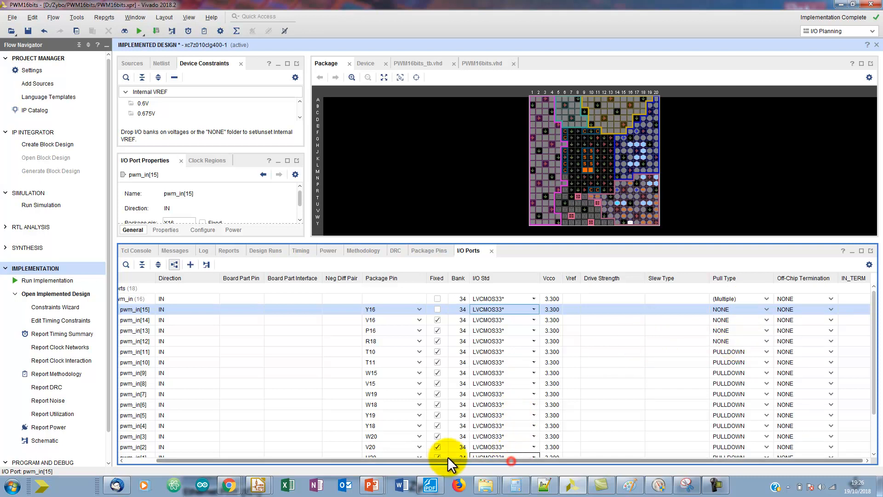
drag(456, 459, 378, 462)
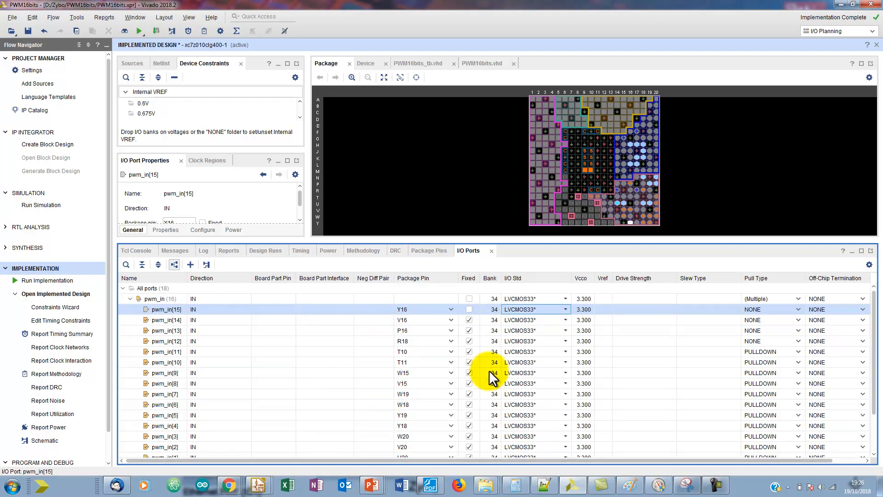
click(470, 309)
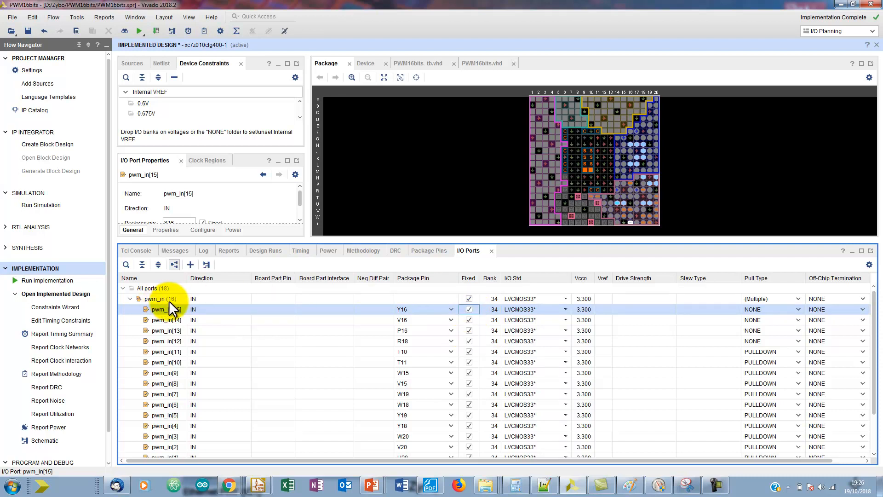
- Collapse the pwm_in bus in the ports list and switch to the PowerPoint pin assignment slide to look up the clk pin
click(130, 298)
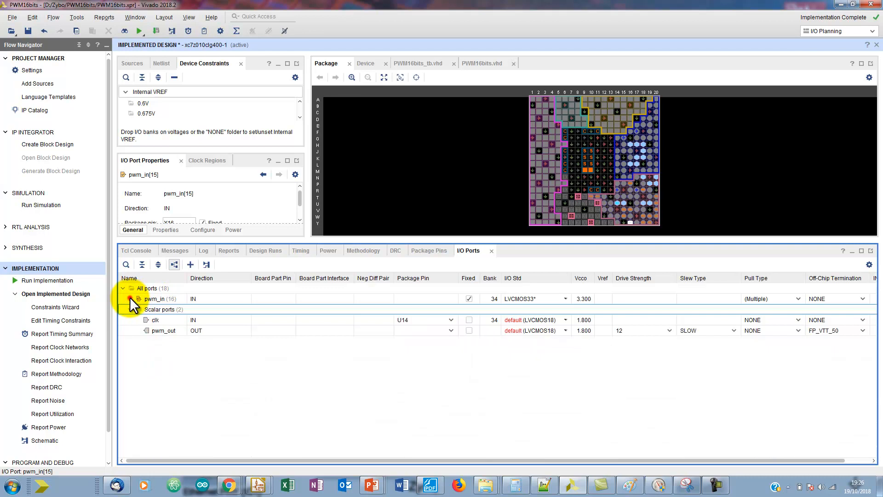
click(466, 320)
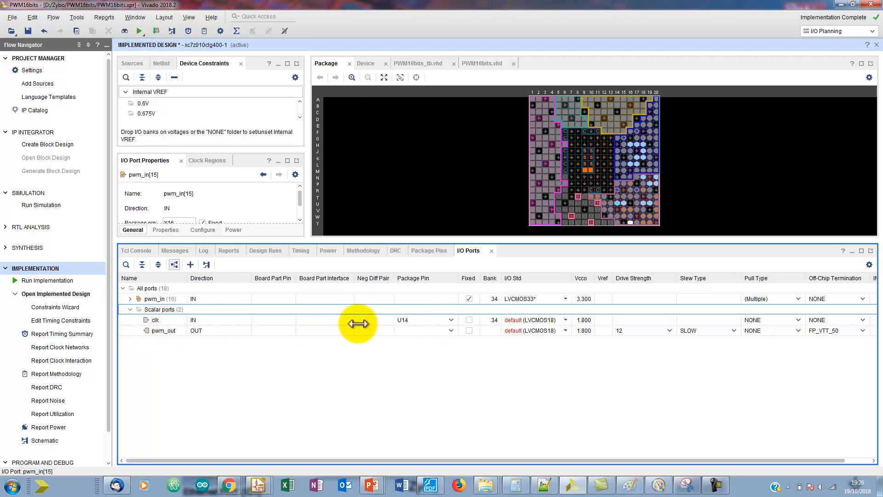
key(alt+Tab)
key(alt+Tab)
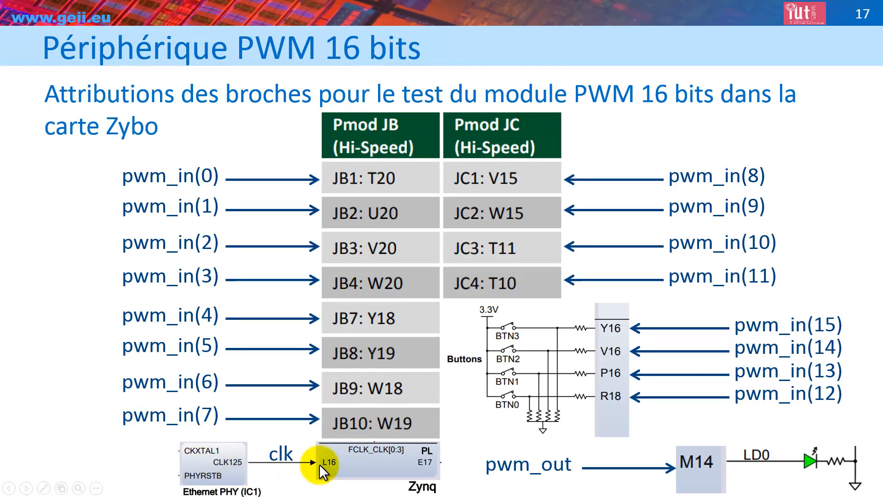
- Return to Vivado and assign package pin L16 to the clk port
key(alt+Tab)
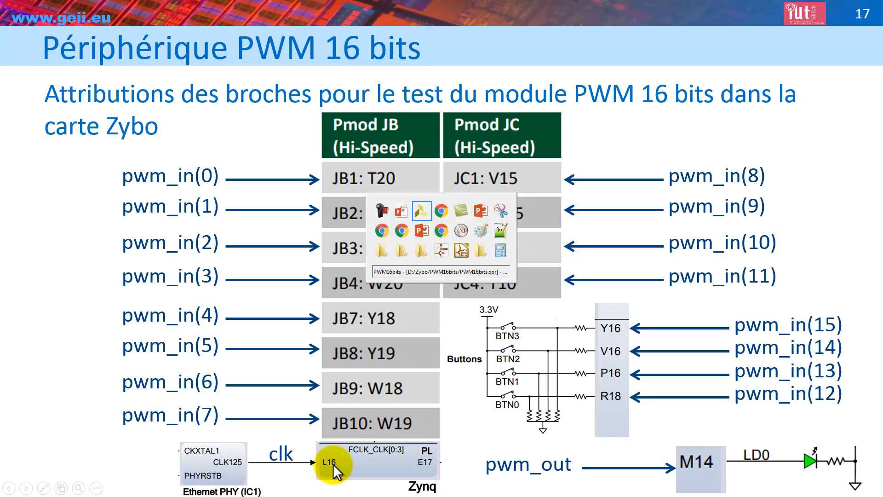
double_click(422, 321)
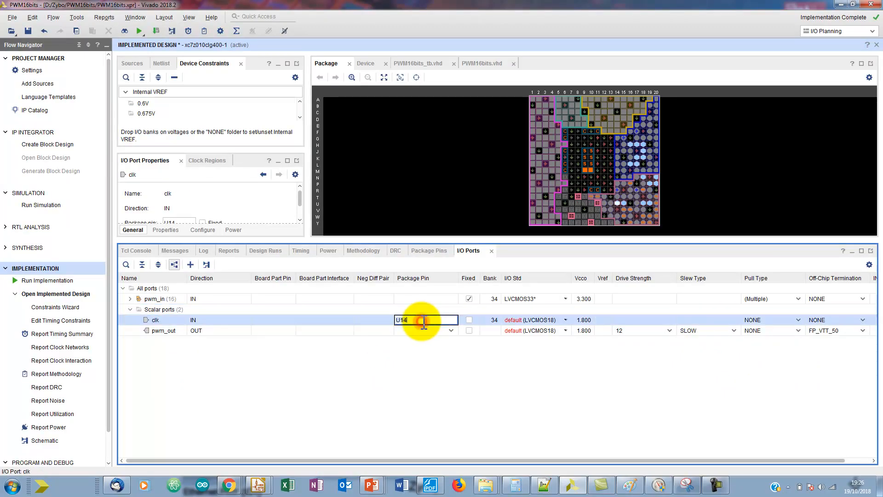
key(BackSpace)
key(BackSpace)
key(BackSpace)
text(L16)
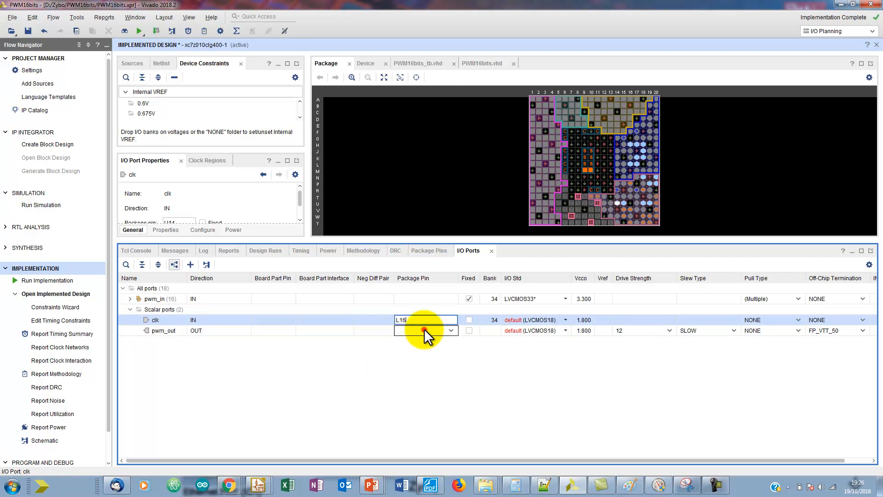
double_click(424, 329)
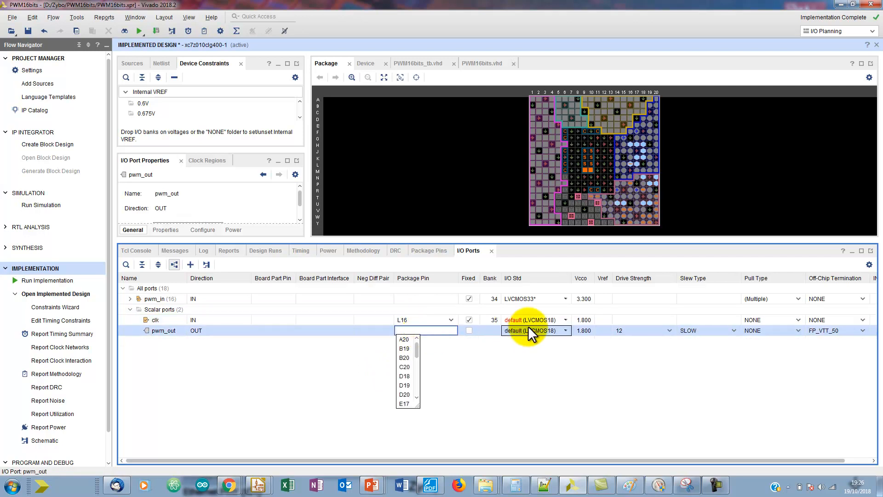
- Set the I/O standard of the clk port to LVCMOS33
double_click(546, 319)
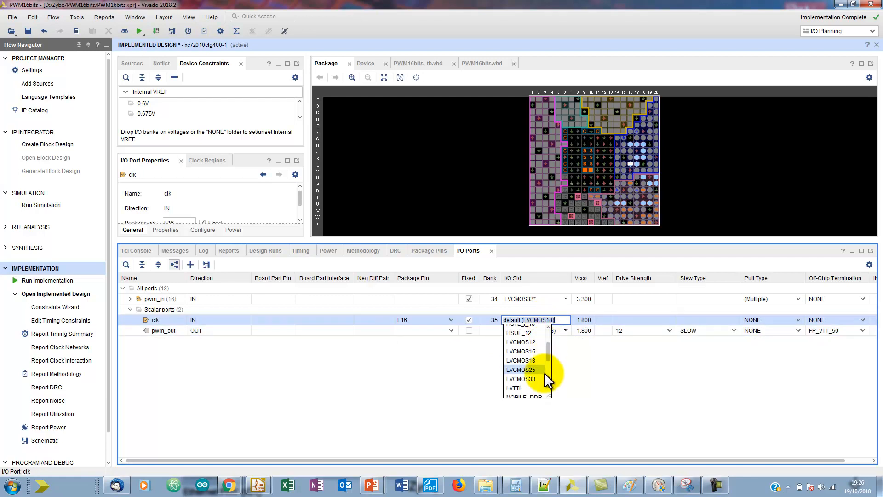
click(533, 360)
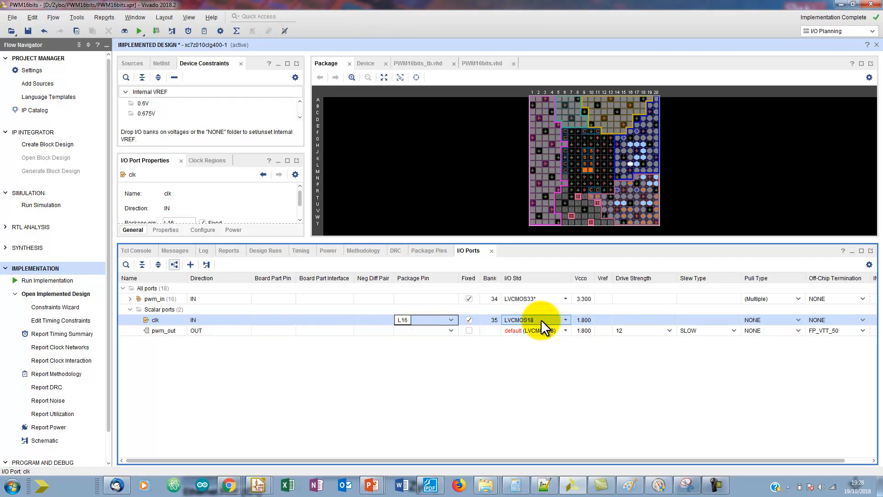
click(504, 320)
click(523, 321)
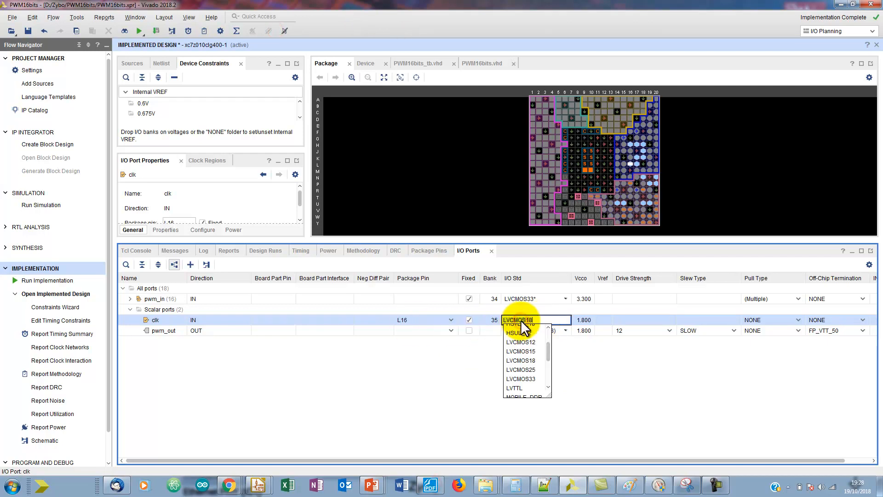
click(522, 379)
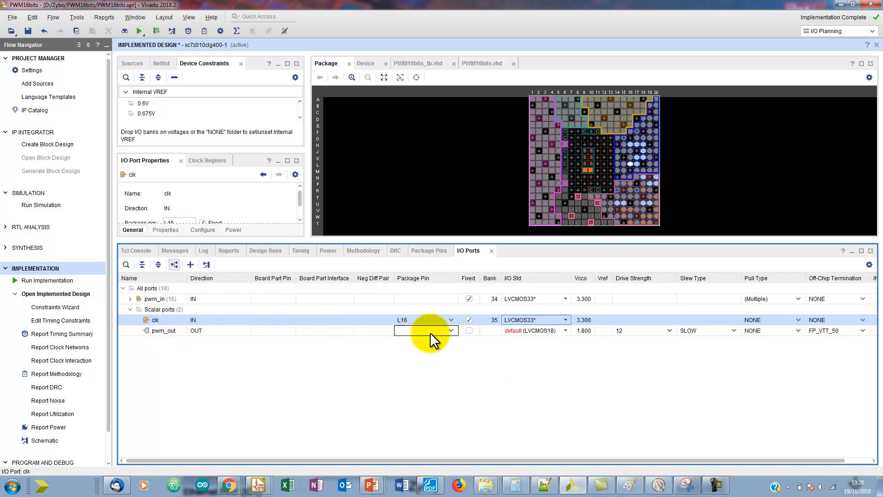
- Consult the pin assignment slide for pwm_out, return to Vivado and assign package pin M14 to pwm_out
click(519, 333)
key(alt+Tab)
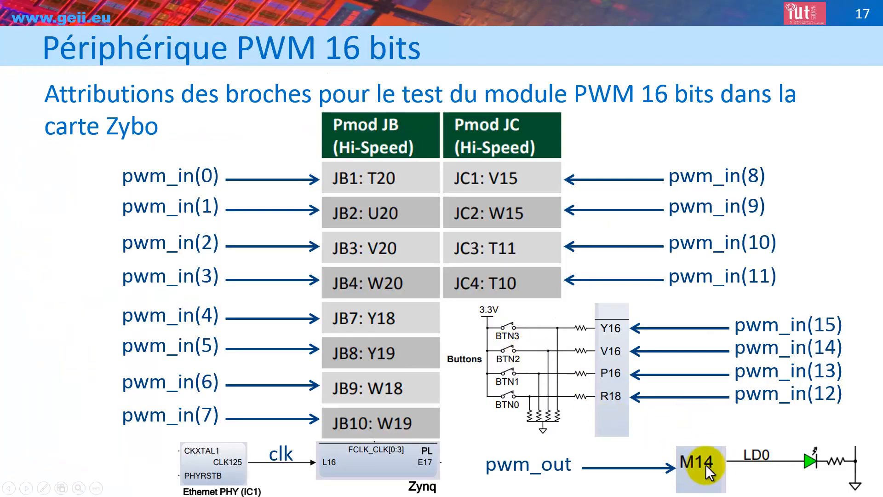
key(alt+Tab)
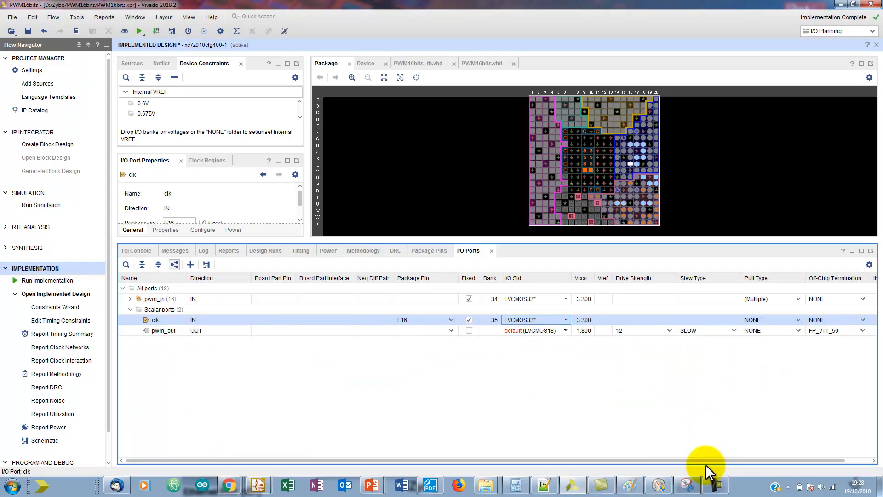
click(421, 330)
text(M14)
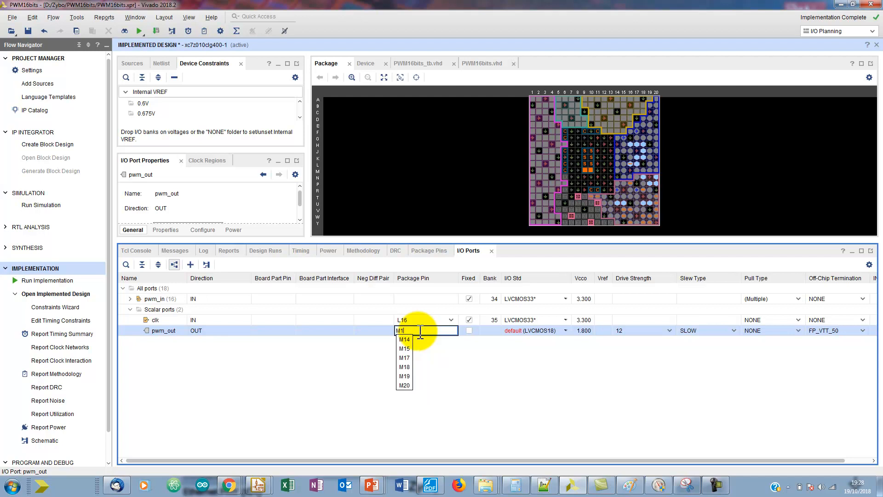
key(Return)
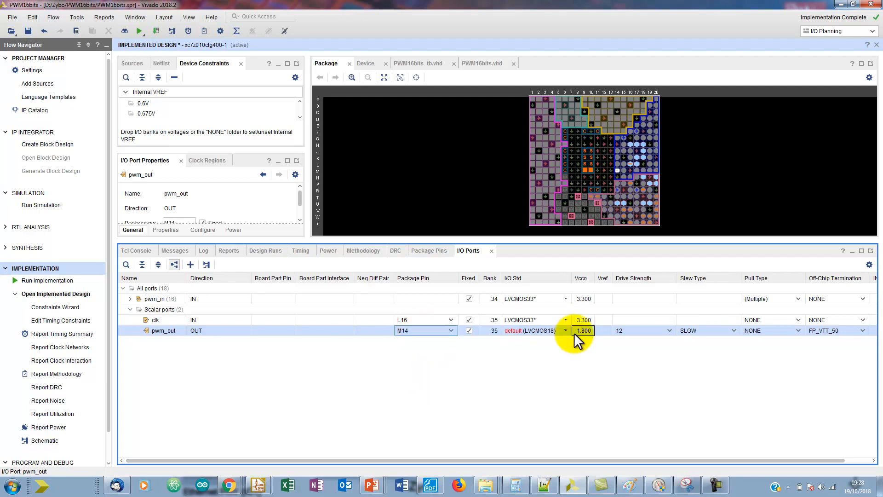
- Set the I/O standard of pwm_out to LVCMOS33
click(543, 330)
click(543, 330)
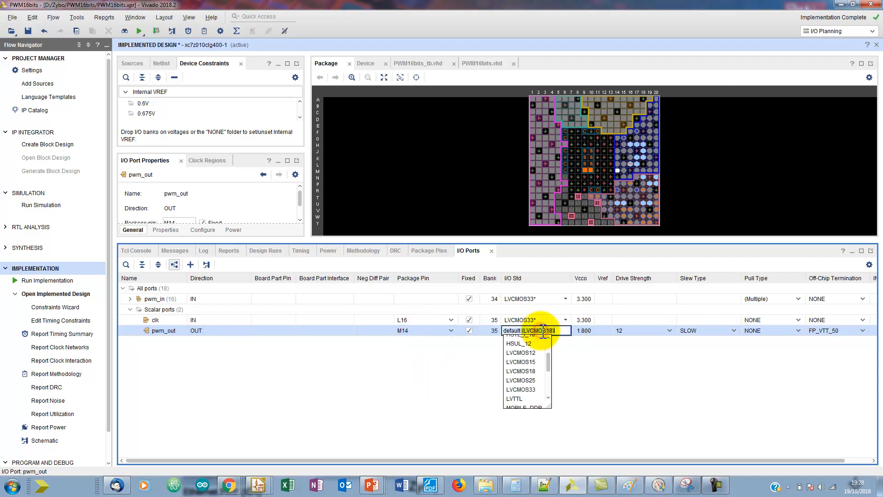
click(538, 388)
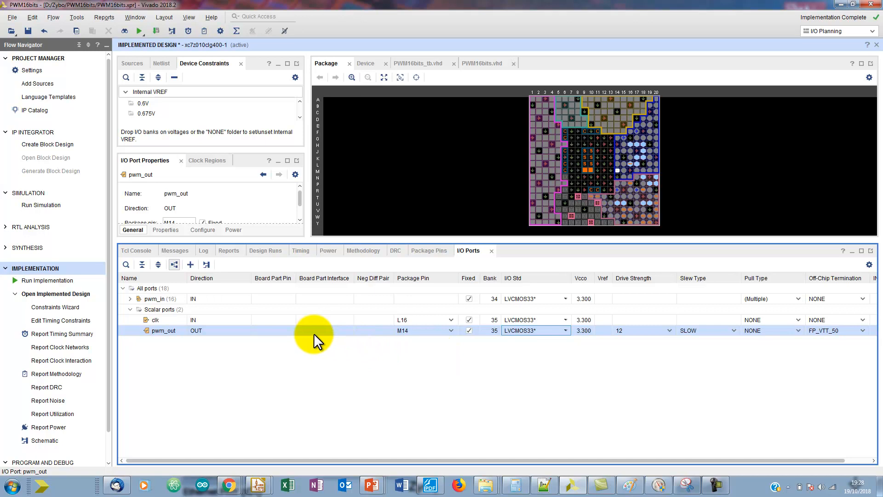
- Expand the pwm_in bus and review the pin, I/O standard and pull type assignments of all ports
click(131, 300)
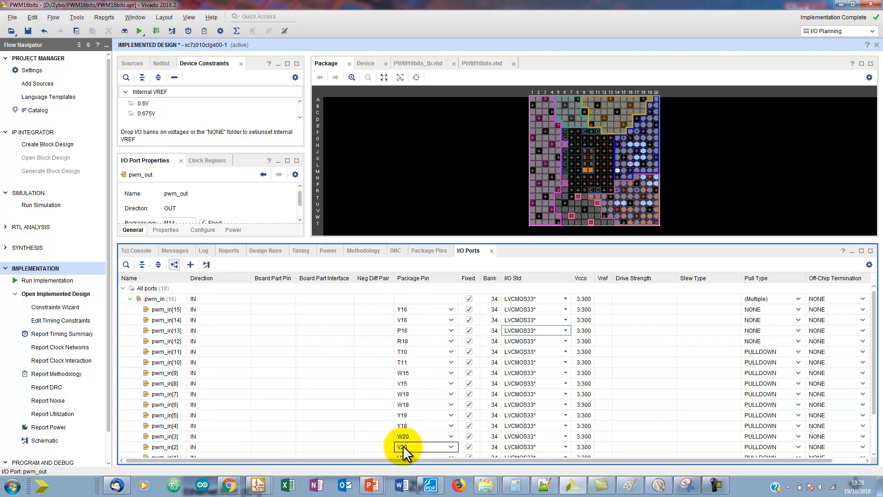
scroll(405, 444, down, 3)
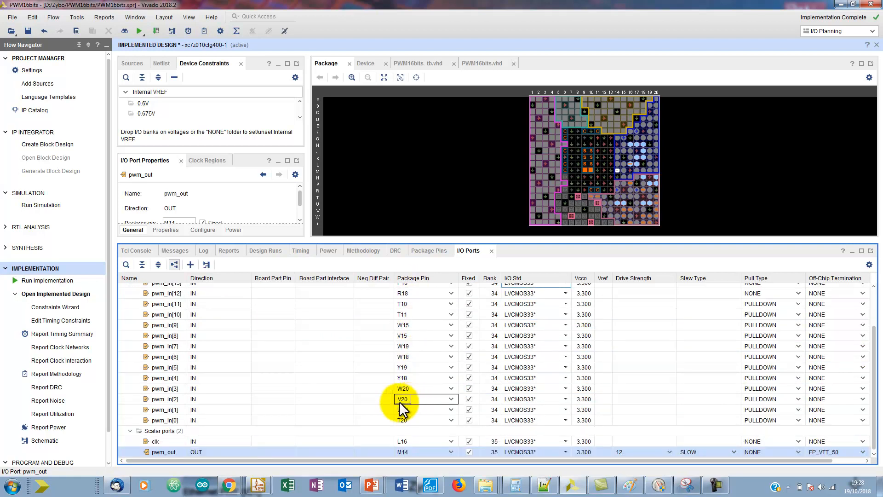
scroll(354, 381, up, 1)
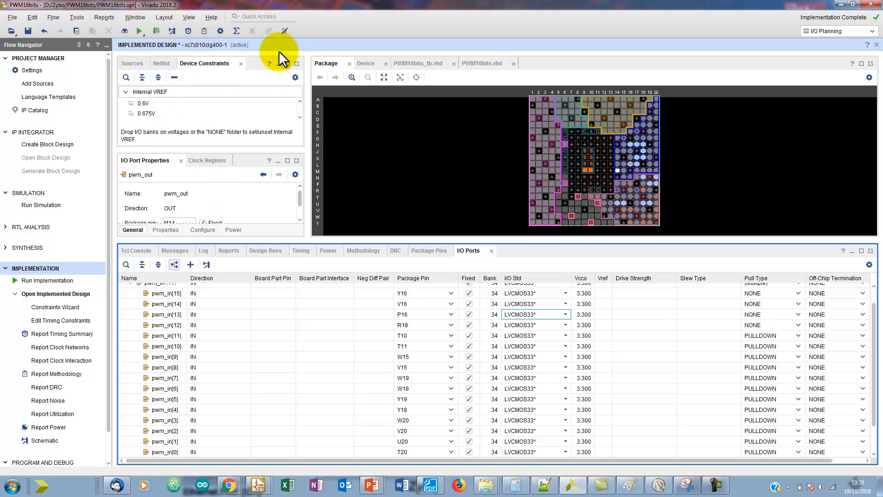
- Save the new constraints to the existing file PWM16bits.xdc
click(25, 29)
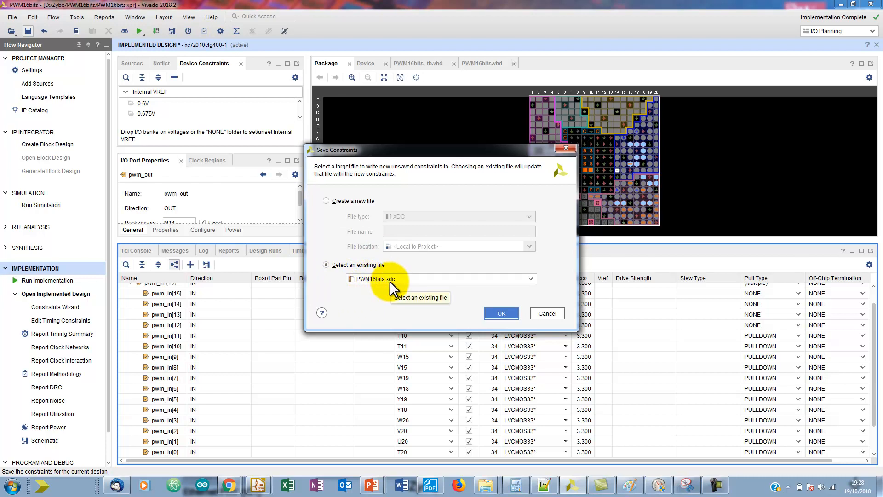
click(496, 311)
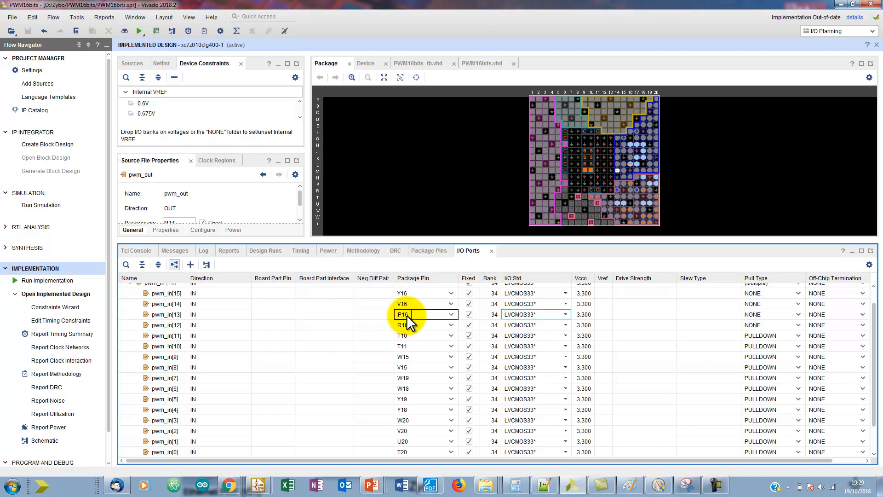
key(Return)
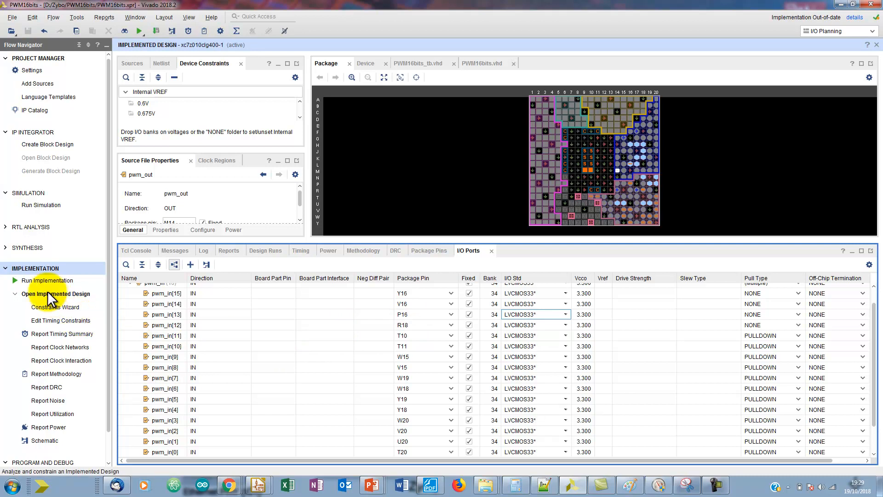
- Rerun the implementation with the default launch settings and generate the bitstream once the implementation is complete
click(52, 281)
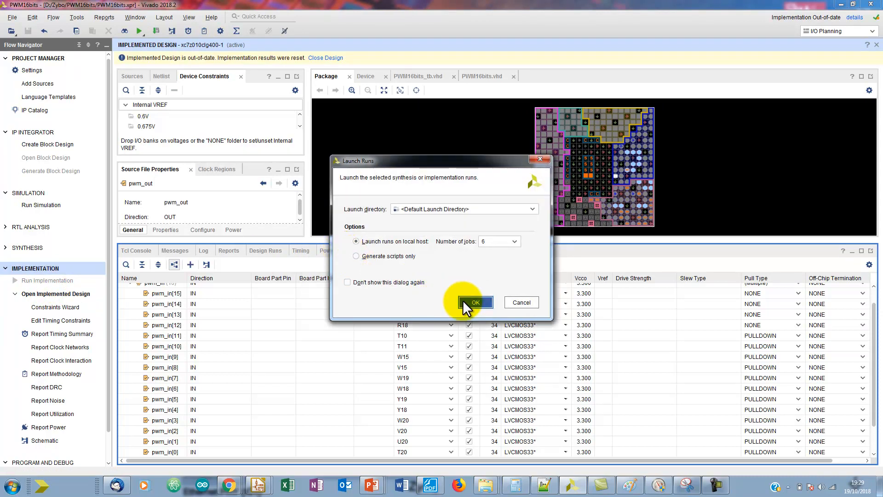
click(464, 301)
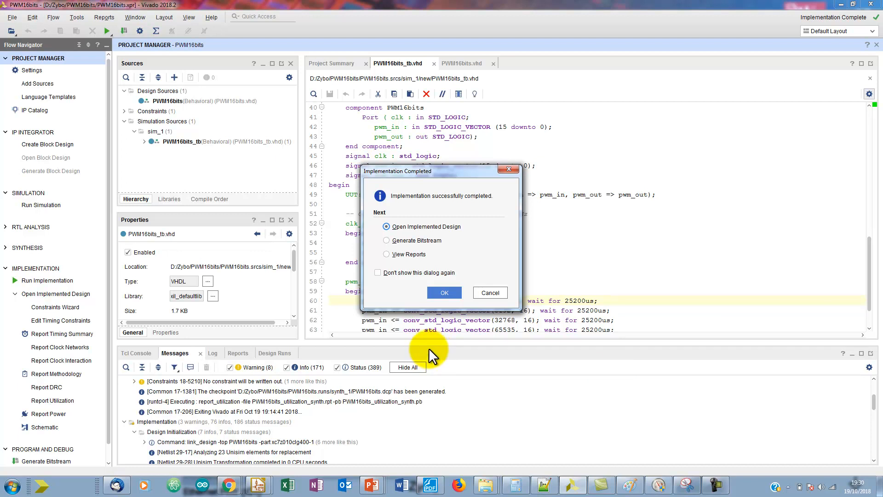
click(388, 241)
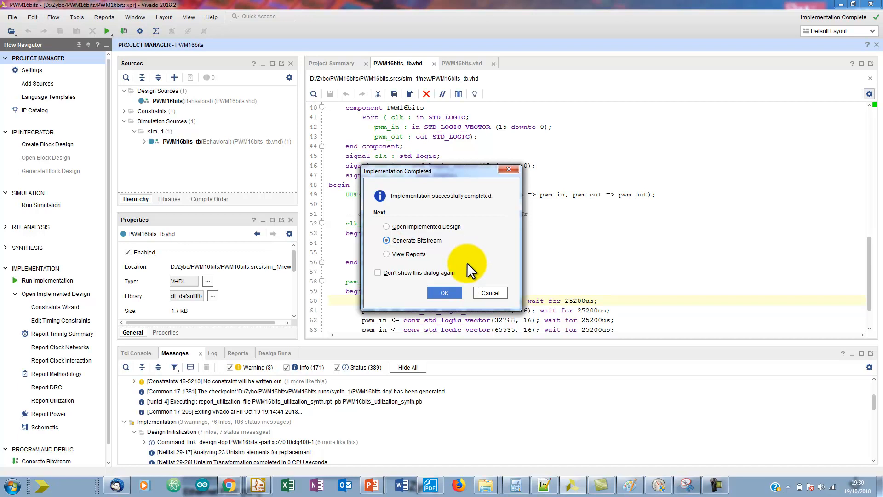
click(444, 293)
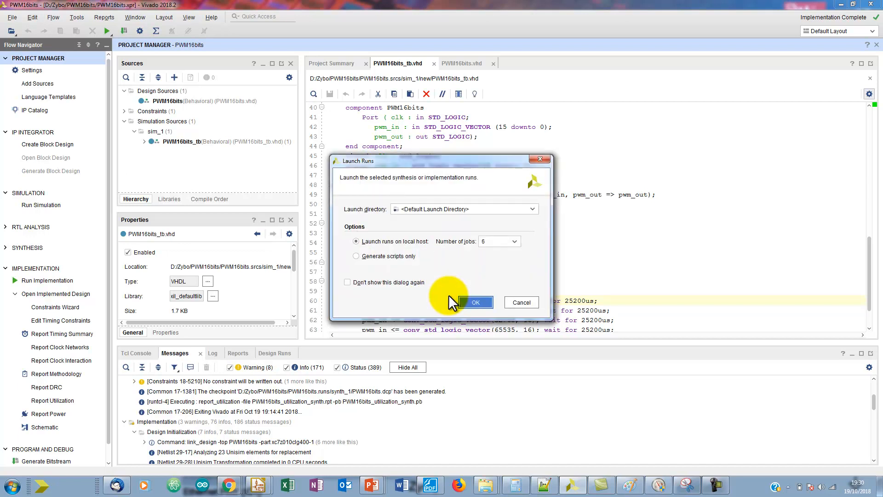
click(482, 303)
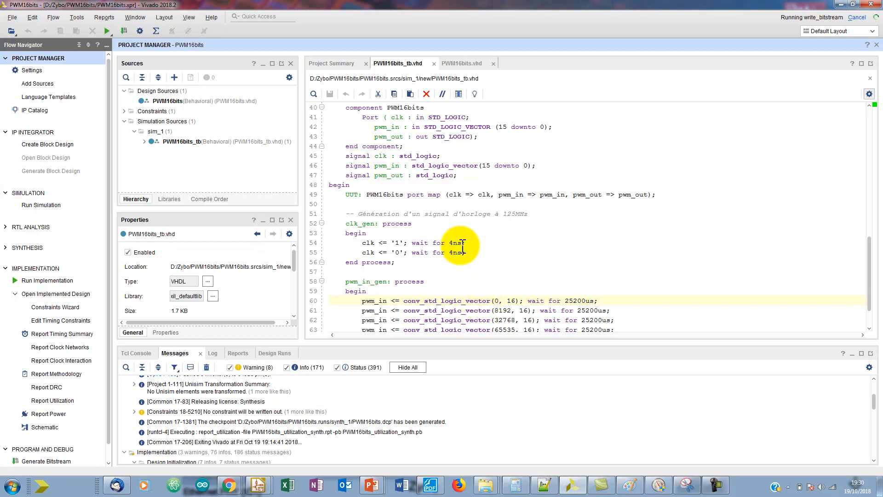
- Look through the testbench code and the design run messages while the bitstream is being generated
scroll(462, 248, down, 2)
scroll(467, 390, down, 5)
scroll(468, 390, down, 5)
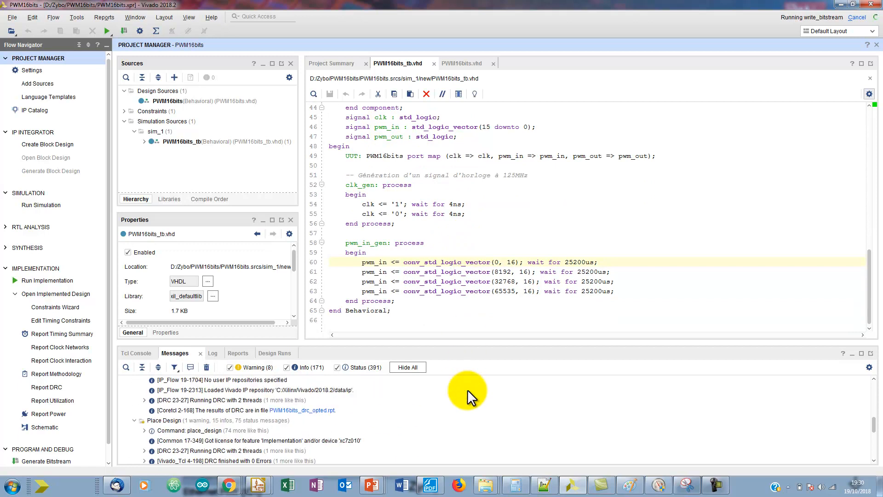
scroll(467, 390, down, 5)
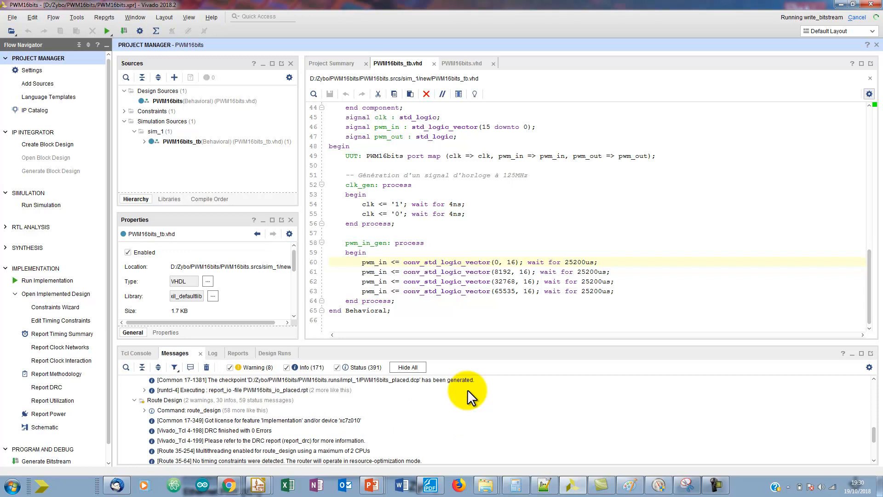
scroll(468, 390, down, 5)
scroll(468, 390, down, 3)
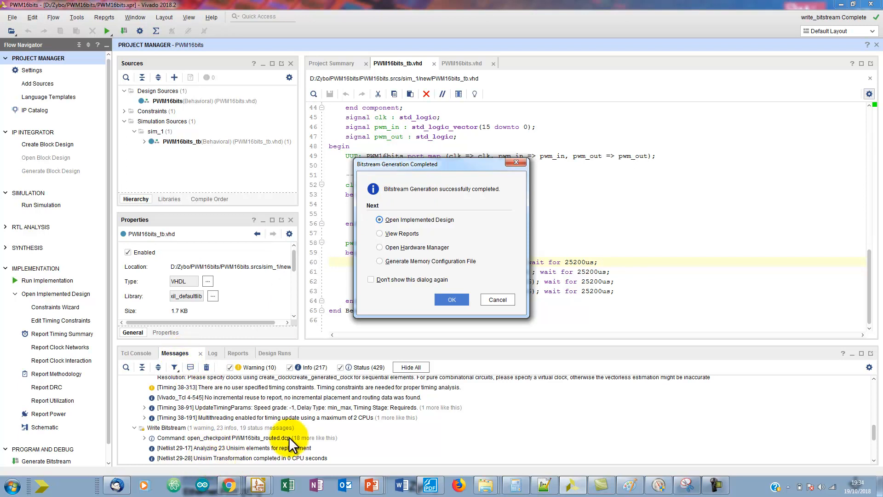
- Open the implemented design and postpone the feedback survey
click(445, 299)
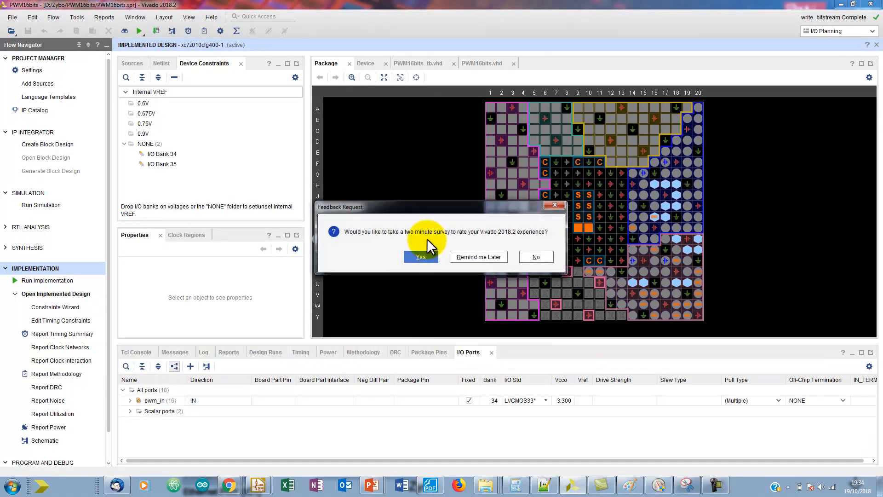
click(488, 256)
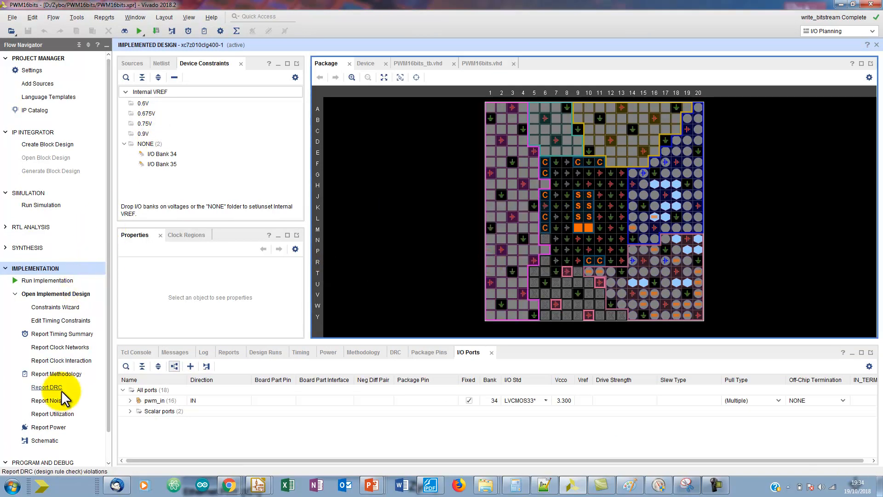
- Open the Hardware Manager and connect to the Zybo board's hardware target
scroll(109, 400, down, 3)
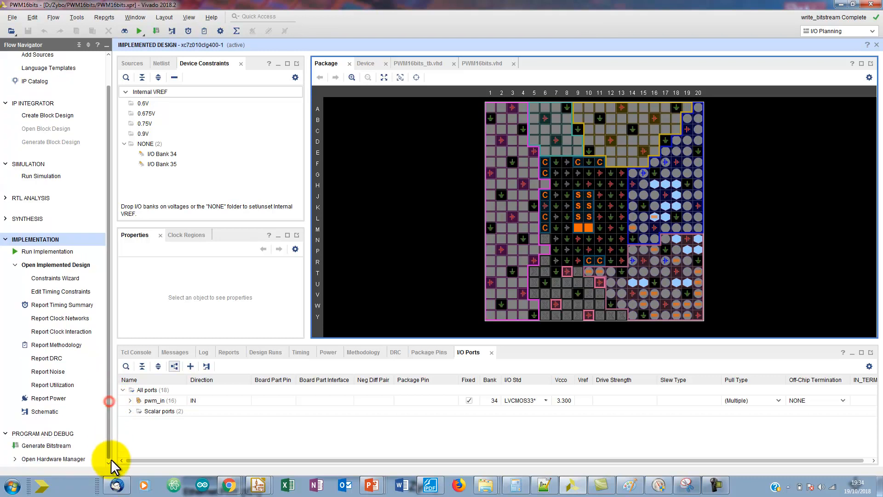
click(48, 458)
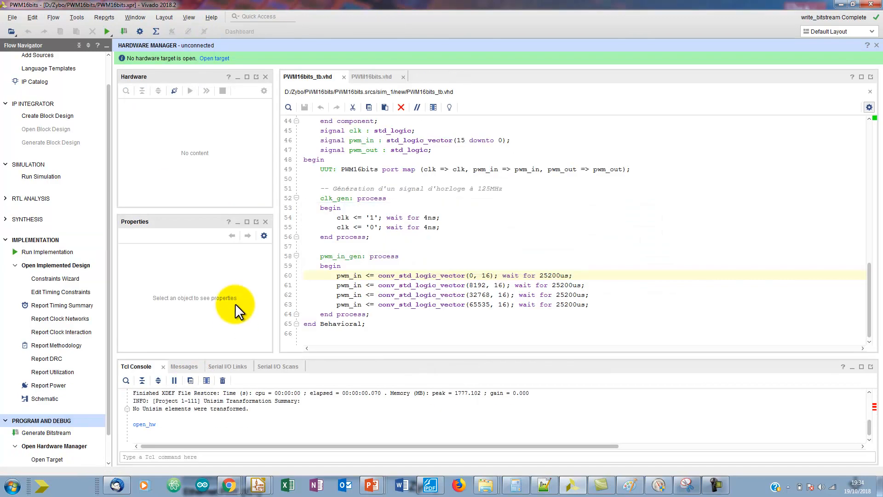
click(214, 59)
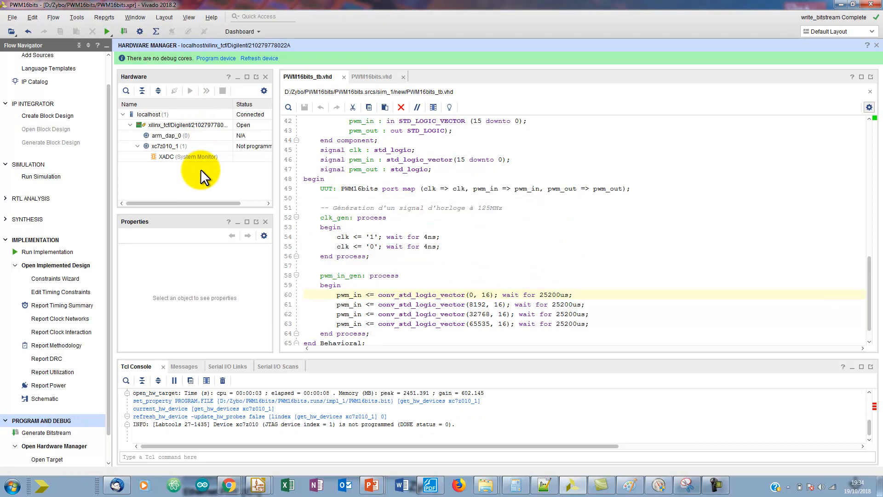
- Program the xc7z010_1 device with the bitstream file PWM16bits.bit, keeping the end of startup check enabled
click(170, 147)
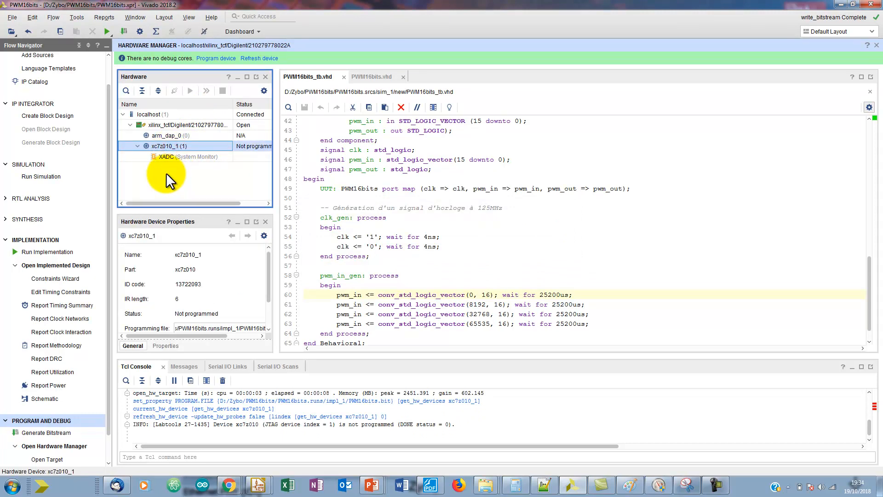
right_click(170, 145)
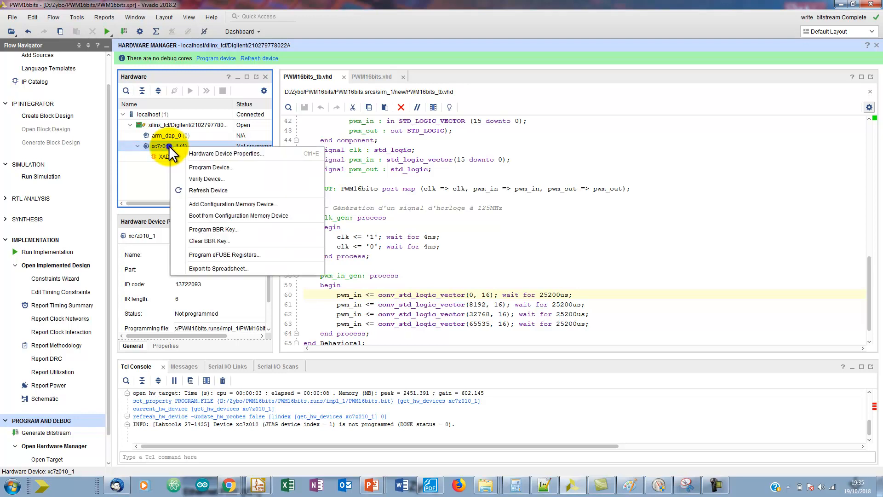
click(191, 167)
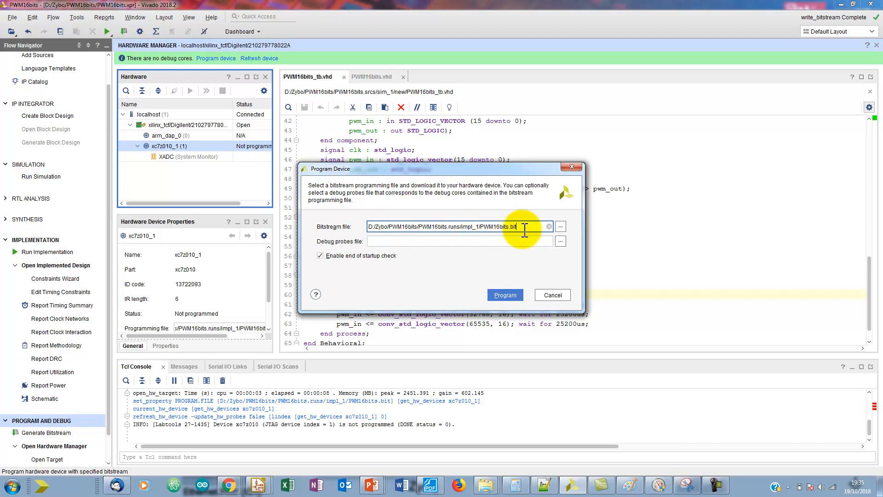
click(511, 294)
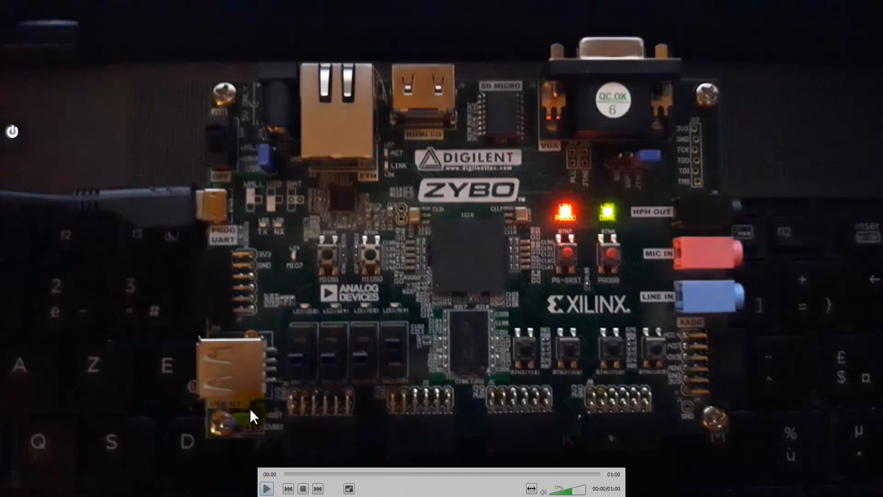
- Start the video demonstration of the Zybo board in the media player
click(267, 489)
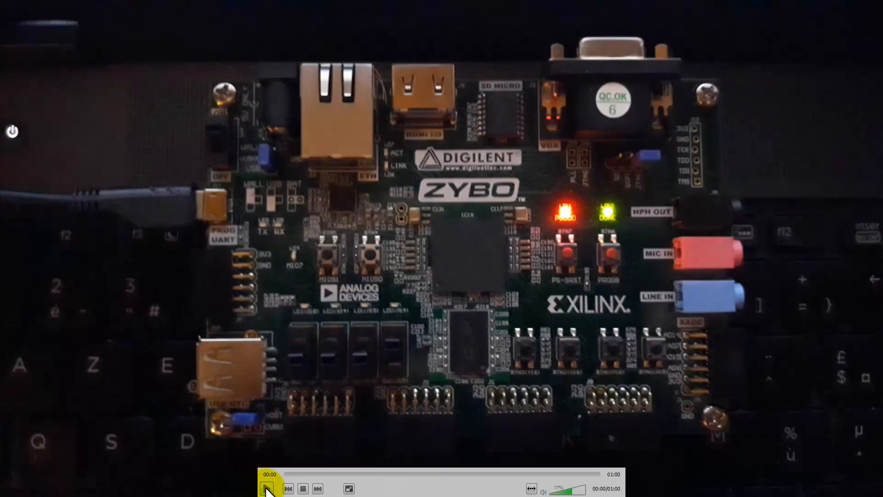
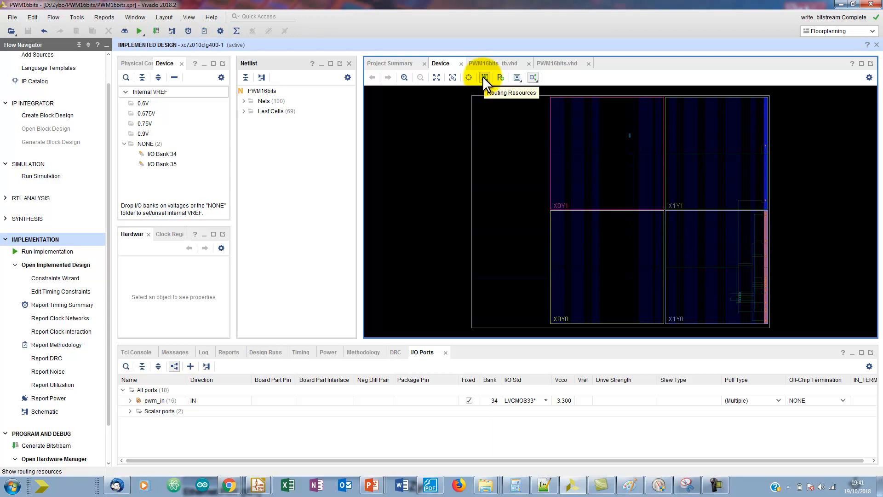
- Examine the routed nets and occupied slices in clock region X1Y0 of the implemented design's device view
click(534, 79)
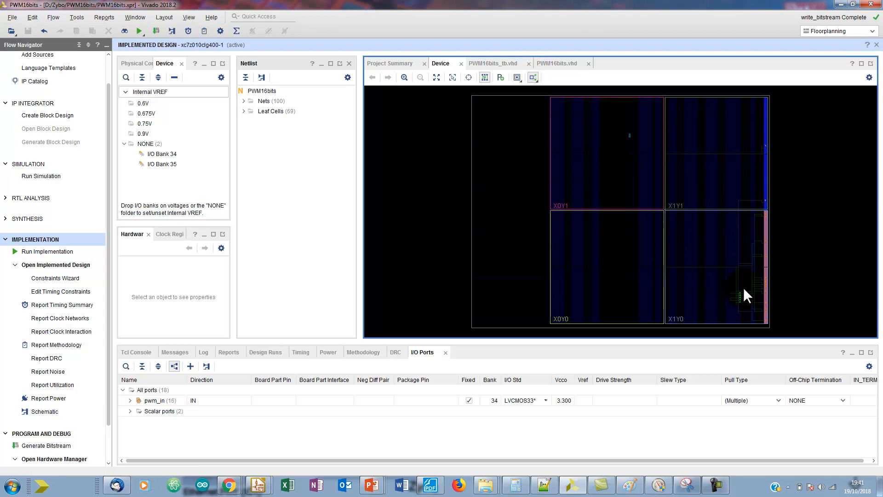
scroll(743, 289, up, 2)
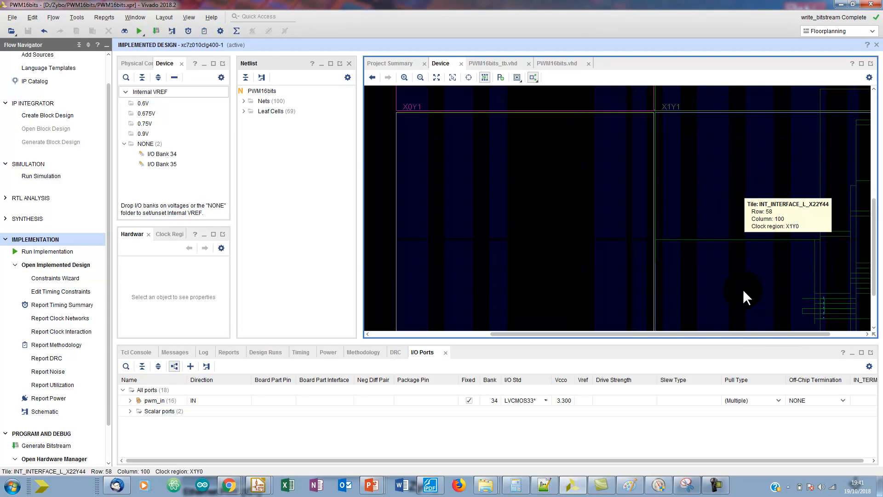
drag(719, 333, 844, 336)
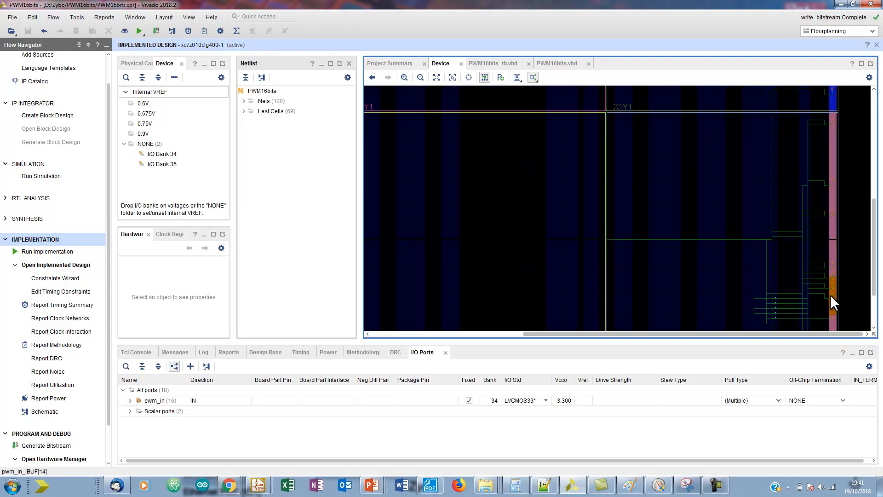
scroll(831, 296, up, 2)
scroll(831, 294, up, 1)
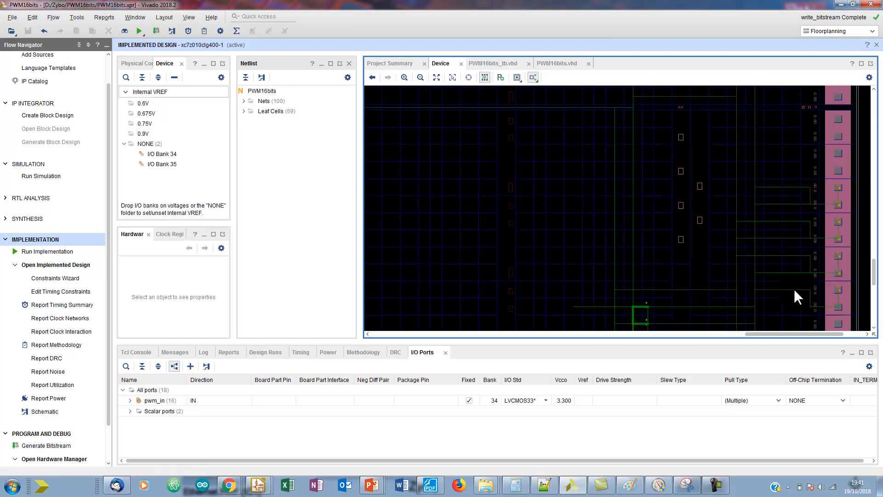
scroll(662, 290, up, 2)
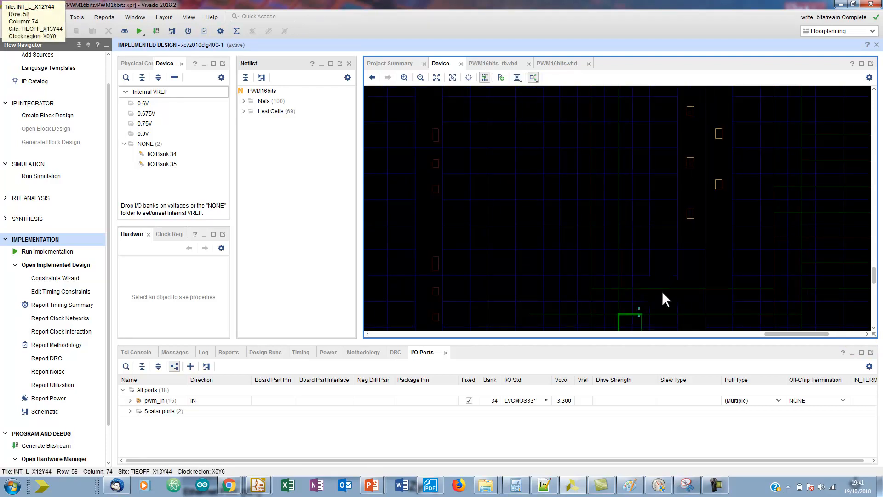
scroll(635, 250, up, 1)
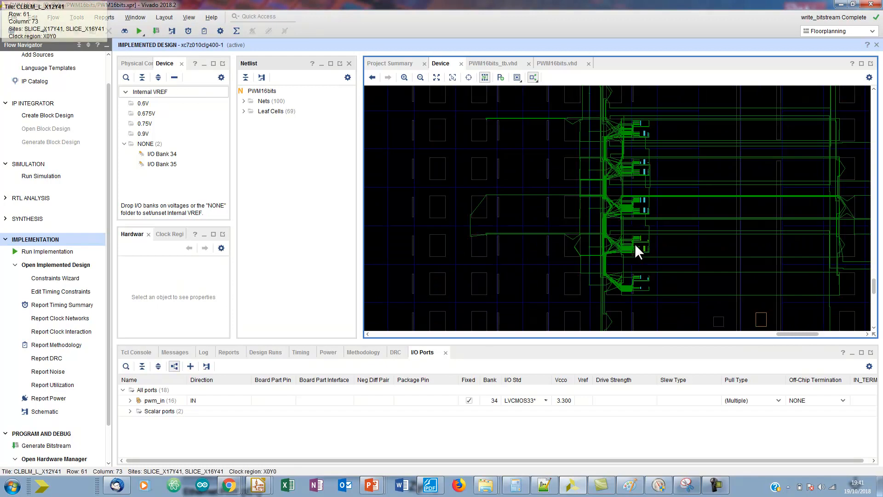
scroll(632, 133, up, 2)
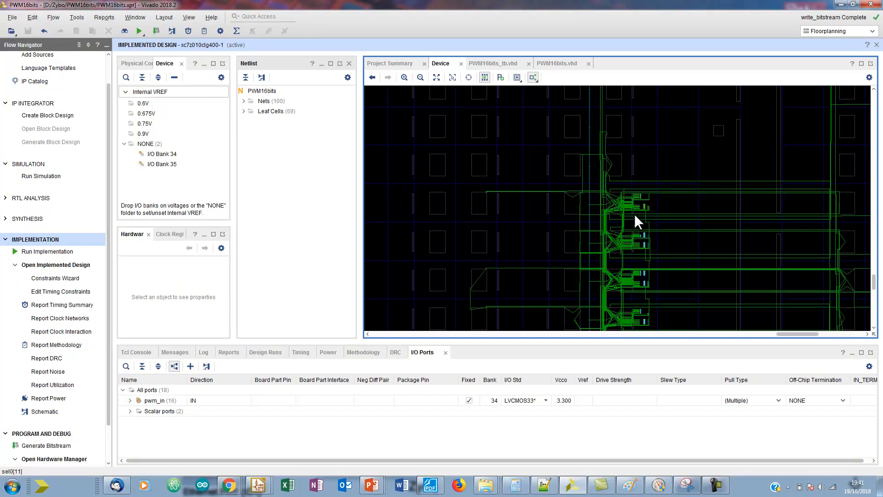
scroll(634, 214, up, 2)
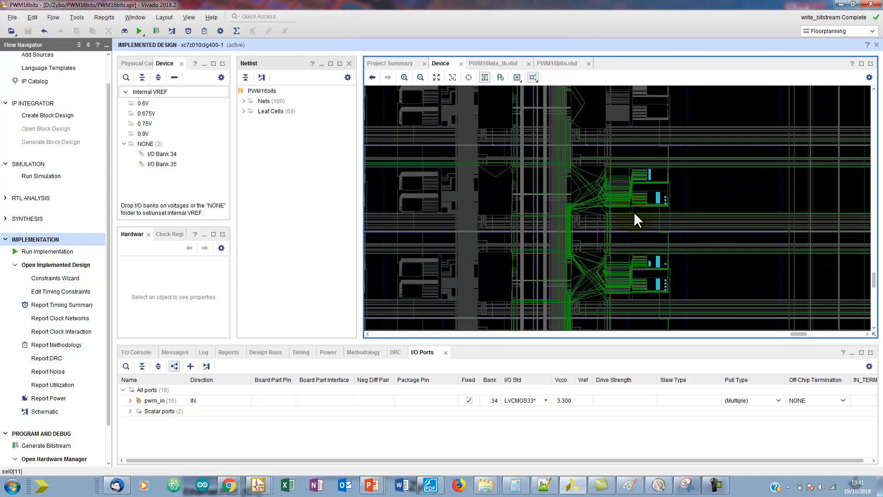
scroll(634, 212, up, 1)
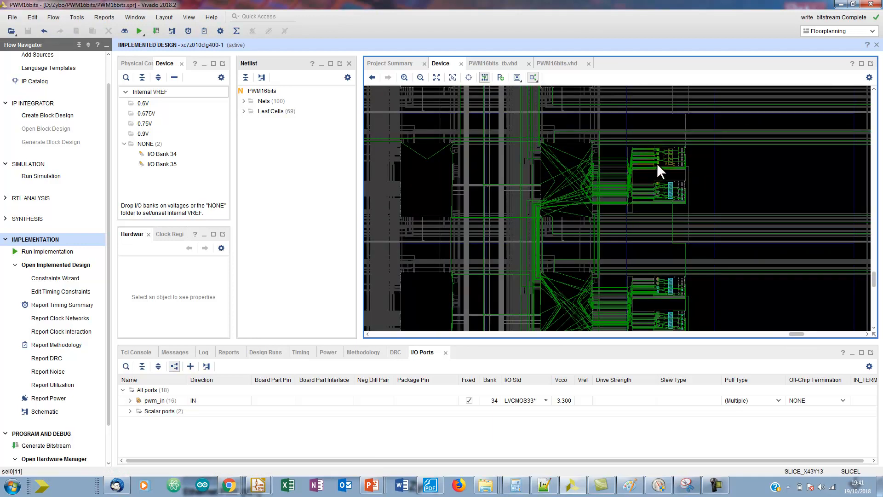
- Examine the LUTs used in slice SLICE_X43Y13 and how their inputs and outputs are connected
scroll(657, 163, up, 2)
scroll(657, 164, up, 2)
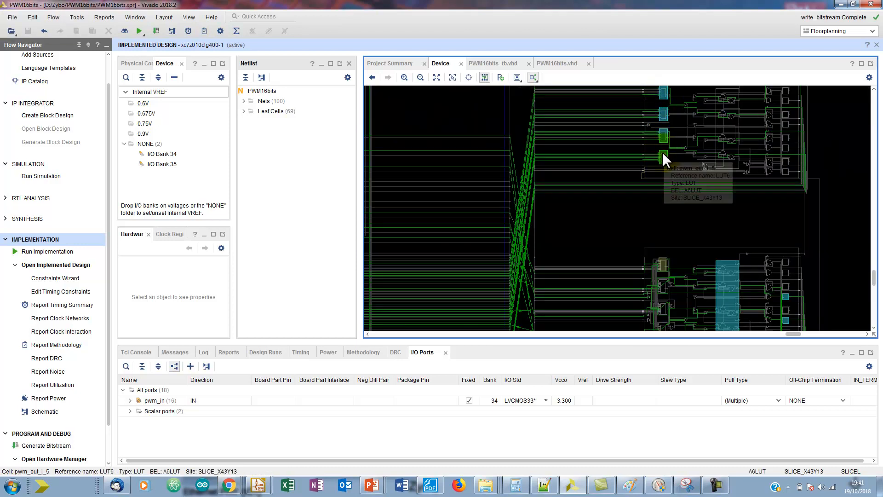
scroll(663, 150, down, 3)
scroll(660, 172, up, 4)
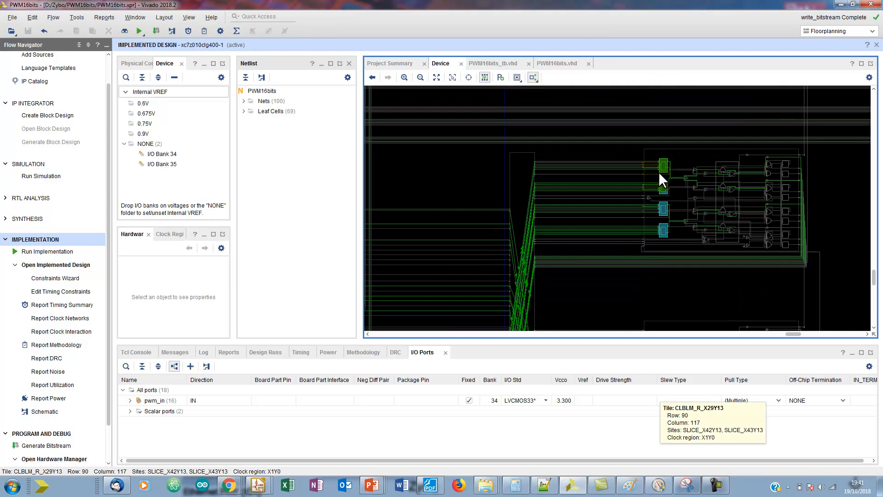
scroll(665, 164, up, 4)
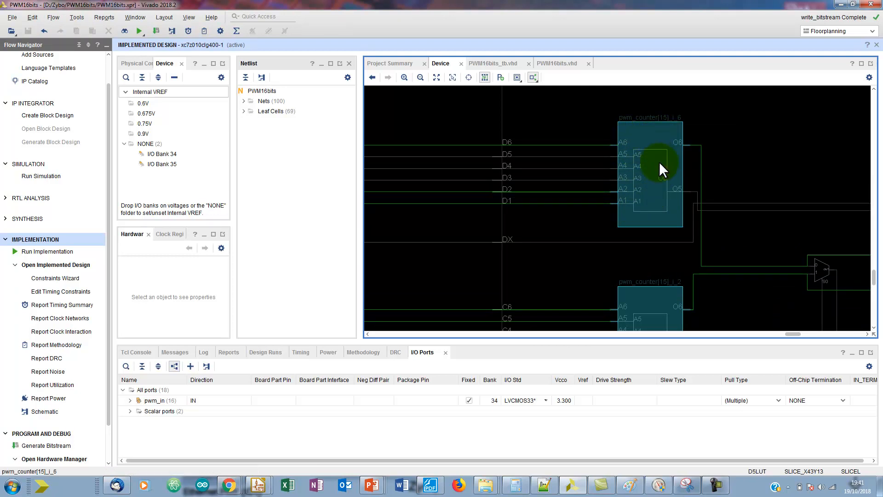
scroll(659, 162, down, 2)
click(670, 257)
click(666, 143)
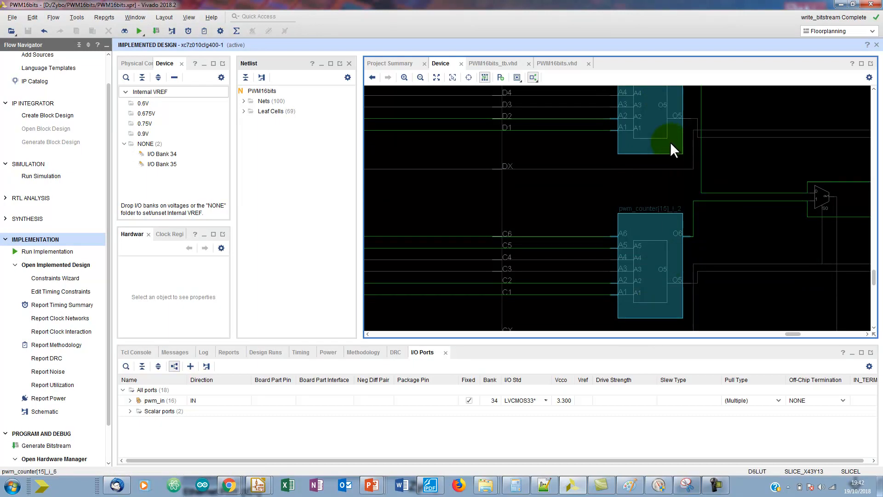
scroll(663, 243, down, 2)
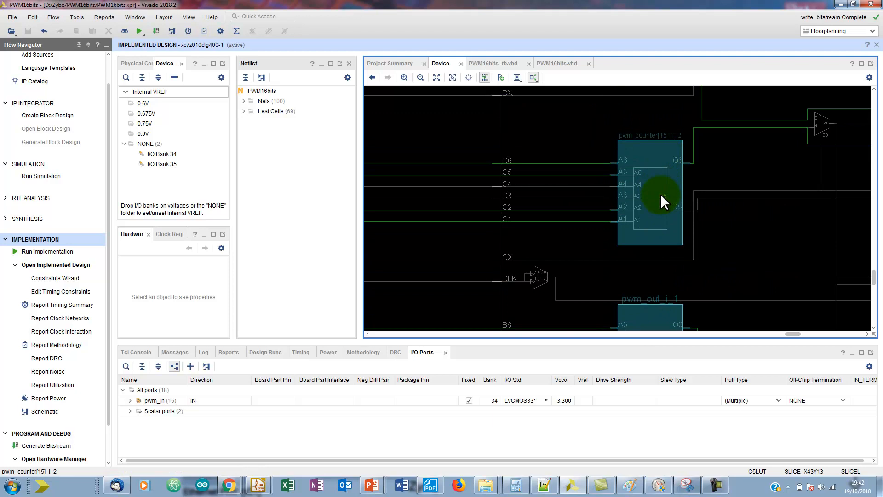
click(625, 183)
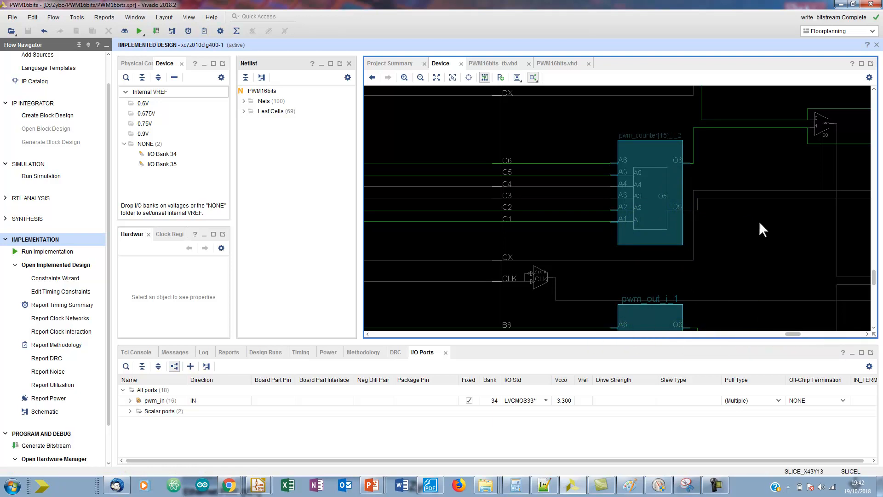
scroll(759, 222, down, 2)
scroll(816, 205, down, 1)
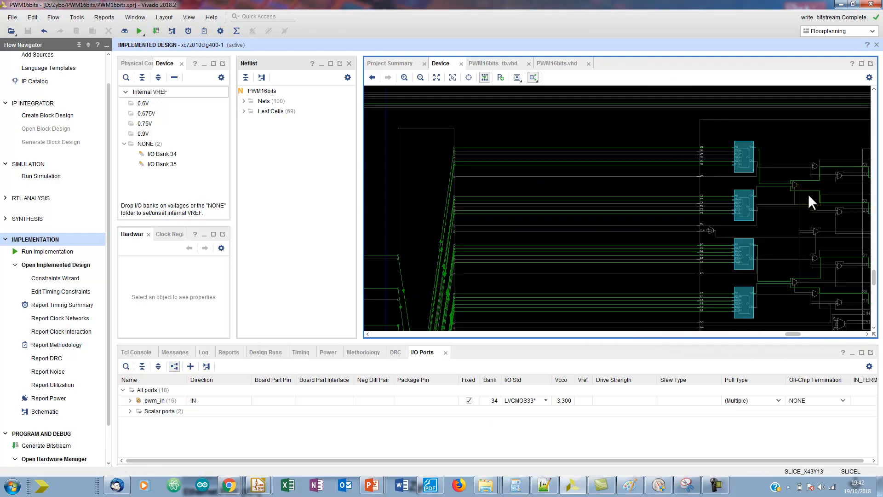
- Examine the four occupied LUTs of SLICE_X43Y13 up close, including the output of D6LUT cell pwm_counter[15]_i_6
mouse_move(792, 332)
mouse_down()
mouse_move(800, 332)
mouse_move(774, 334)
mouse_up()
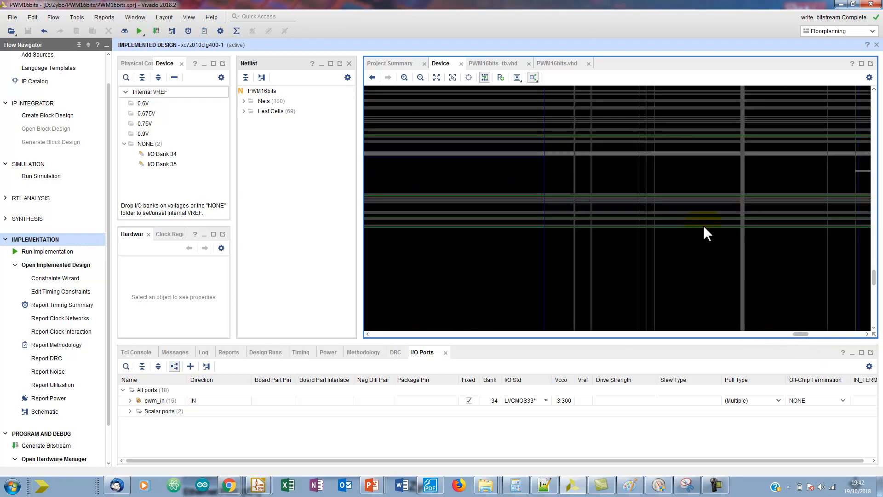
scroll(439, 237, up, 3)
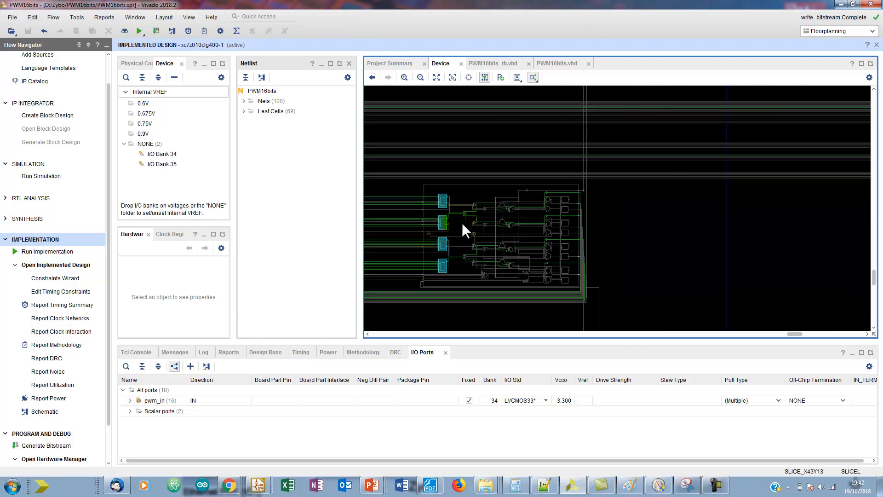
scroll(462, 220, up, 1)
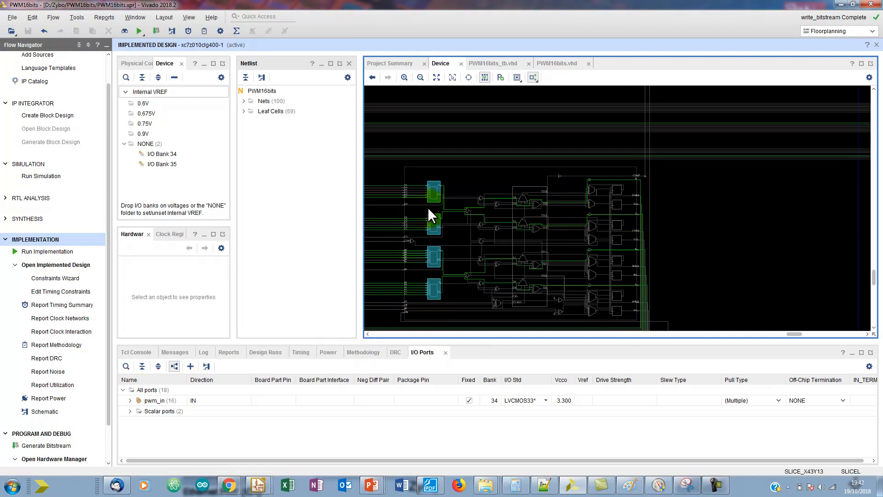
scroll(428, 208, up, 1)
scroll(432, 191, up, 1)
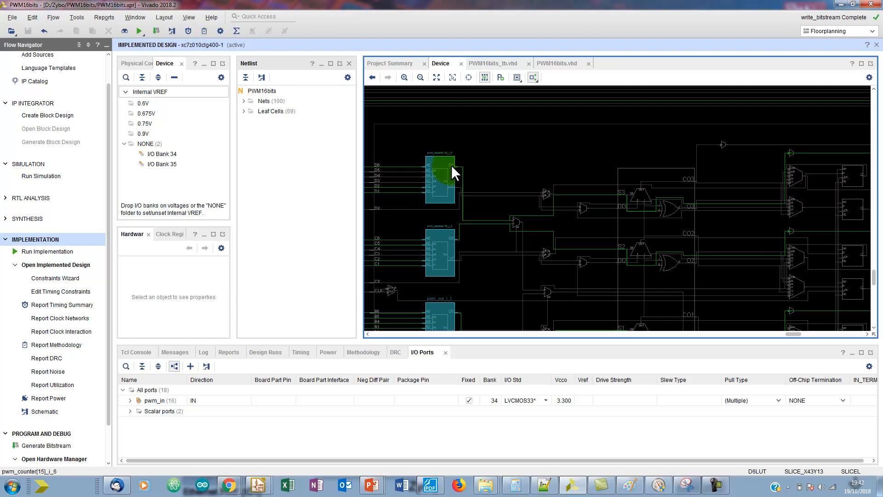
mouse_move(452, 168)
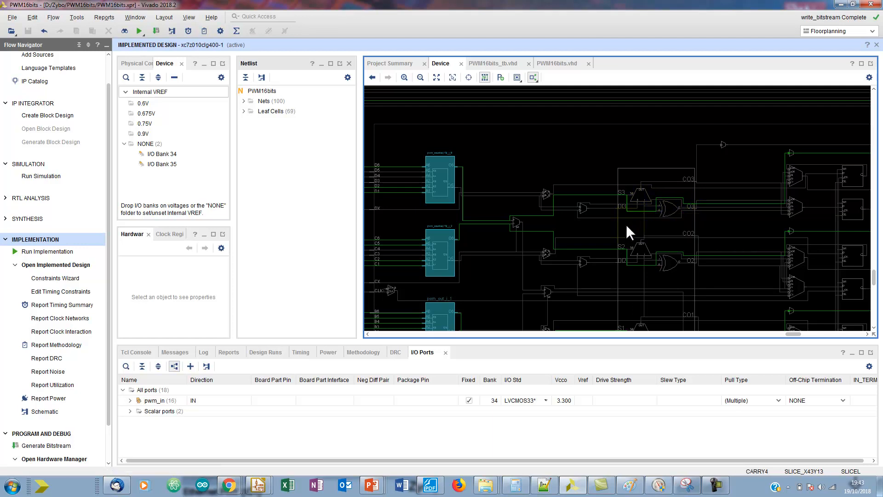
- Trace the D6LUT output through the CARRY4 multiplexer and XOR gate of SLICE_X43Y13 toward the output multiplexers
scroll(660, 211, up, 2)
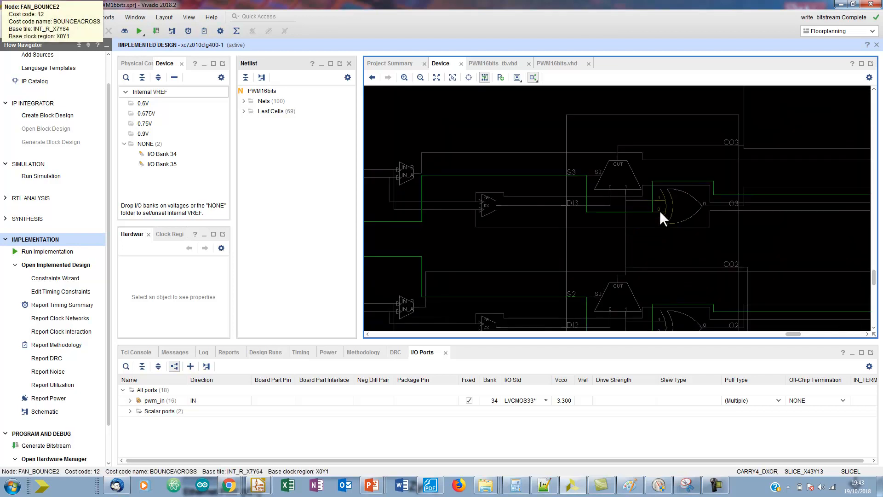
scroll(659, 210, up, 1)
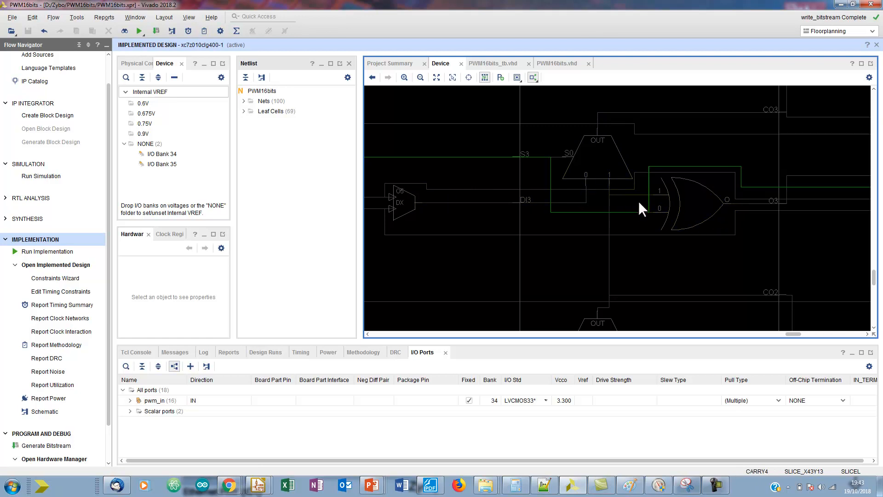
scroll(585, 193, down, 1)
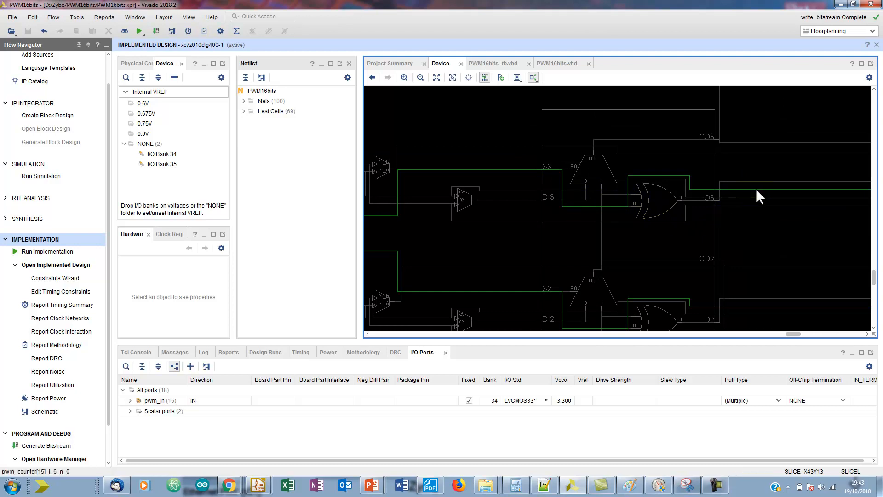
scroll(755, 221, down, 2)
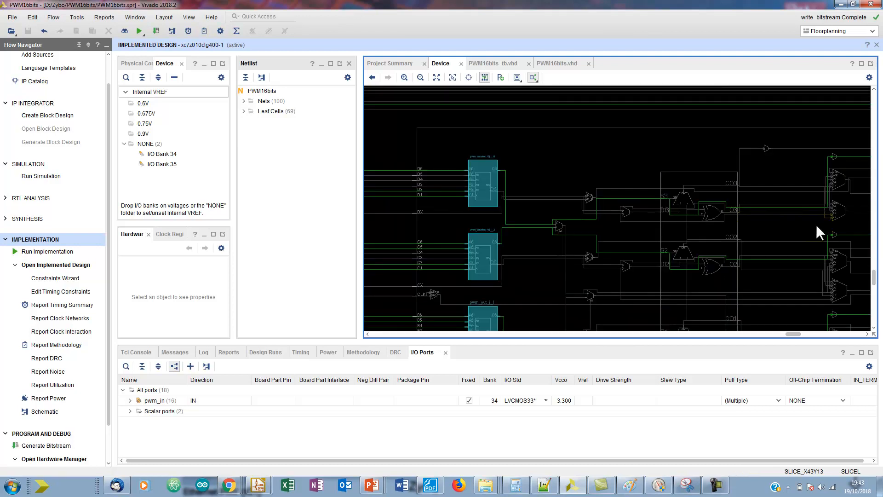
scroll(847, 223, down, 1)
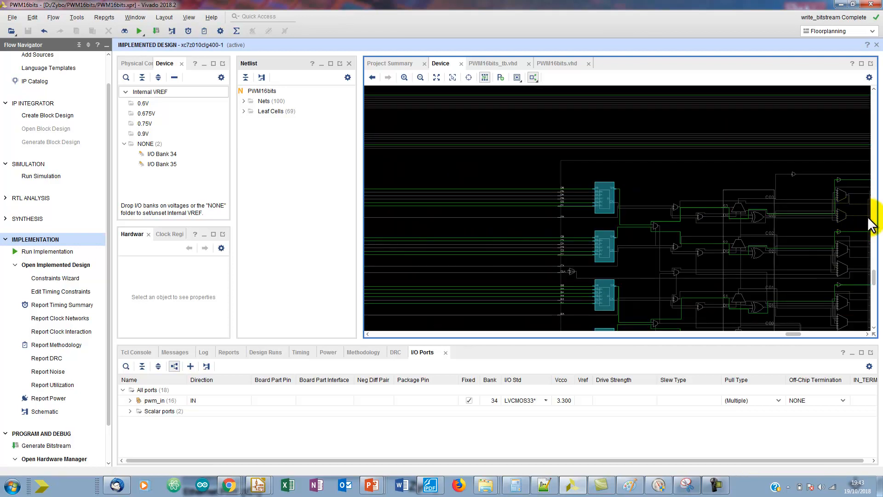
scroll(849, 220, down, 1)
scroll(859, 228, down, 1)
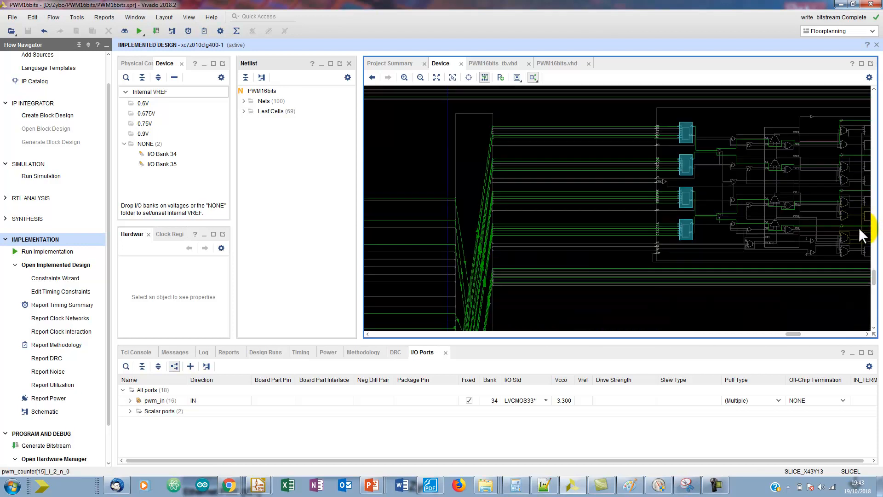
scroll(853, 196, down, 1)
scroll(853, 196, down, 1)
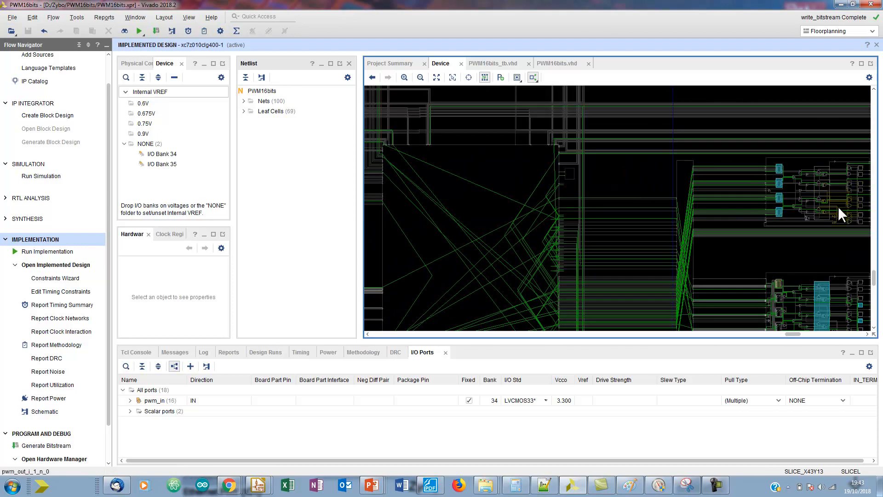
- Examine the flip-flops of SLICE_X43Y13, including C5FF, and the routes leaving its output pins
click(867, 333)
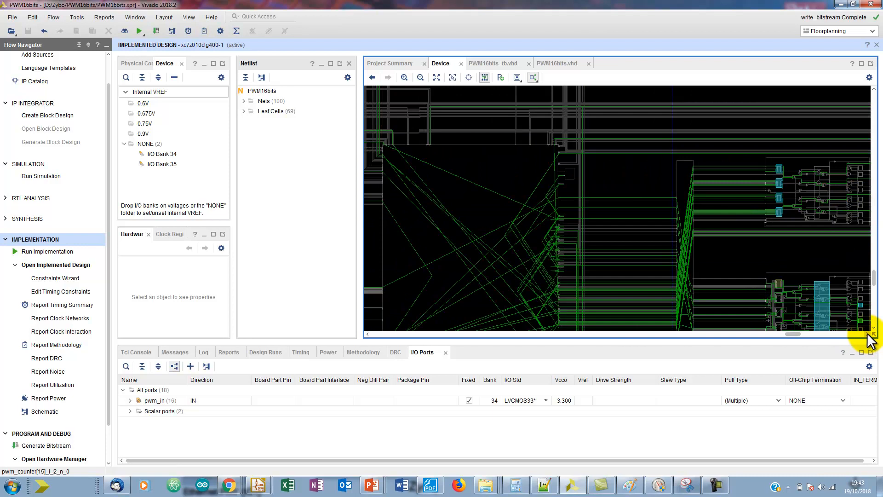
click(867, 333)
scroll(718, 179, up, 2)
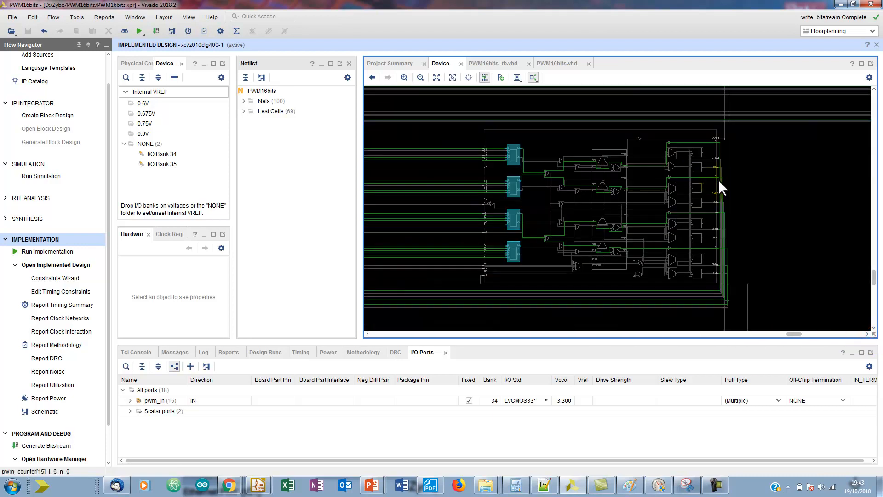
scroll(674, 187, up, 1)
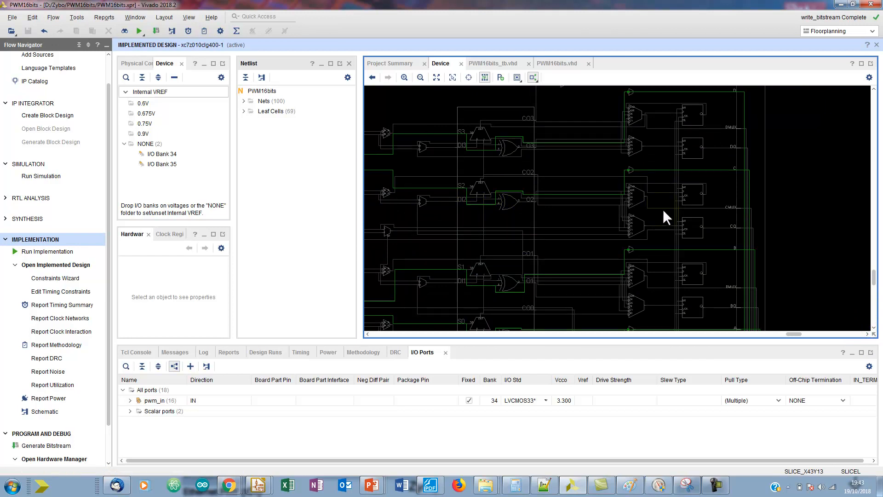
scroll(694, 199, up, 3)
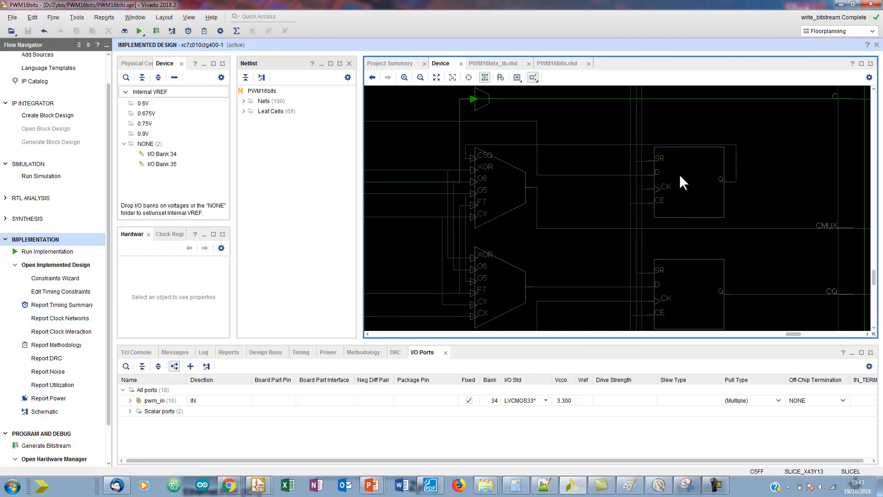
scroll(680, 174, down, 1)
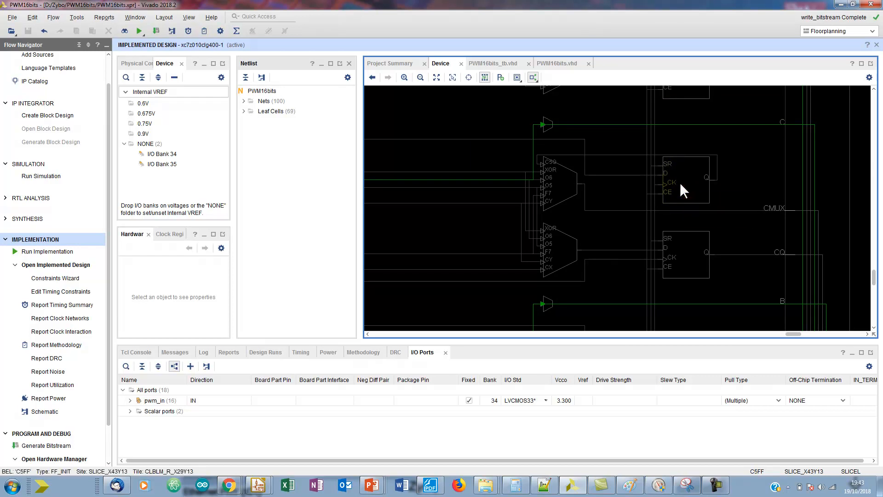
scroll(680, 182, down, 1)
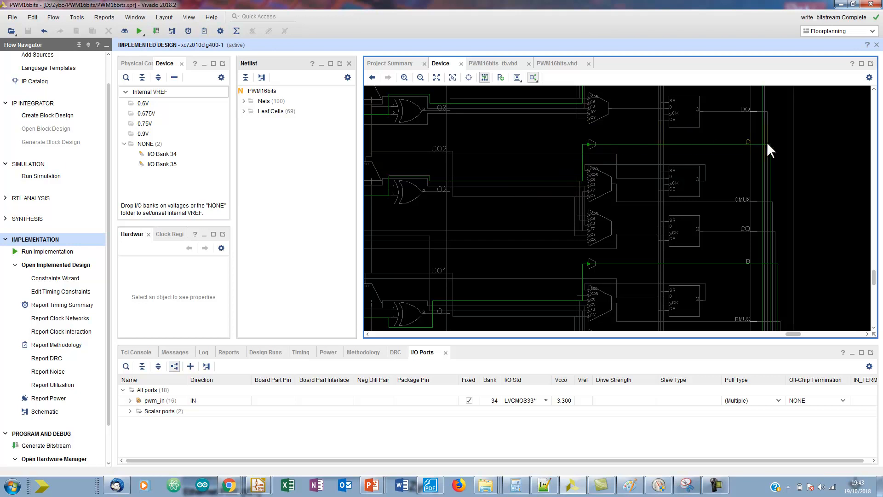
click(768, 328)
scroll(522, 253, down, 3)
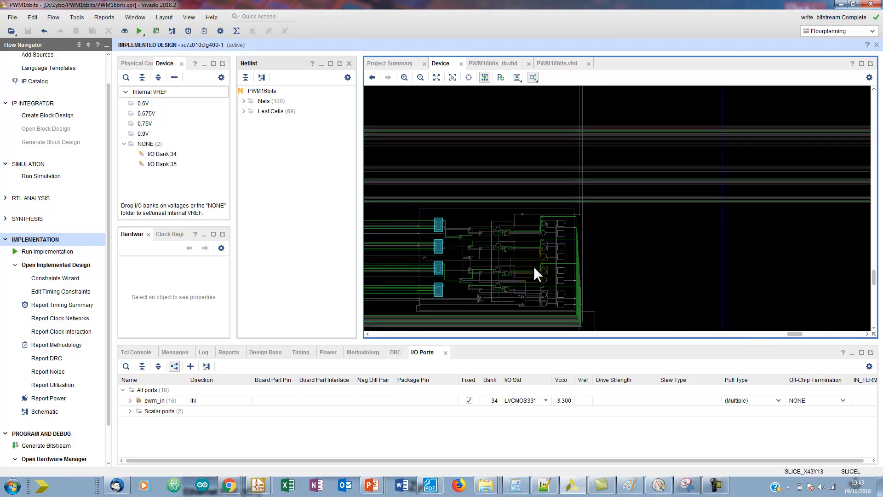
- Locate the neighbouring slice SLICE_X42Y13 and examine its CARRY4 block
scroll(466, 289, down, 2)
drag(465, 291, 511, 289)
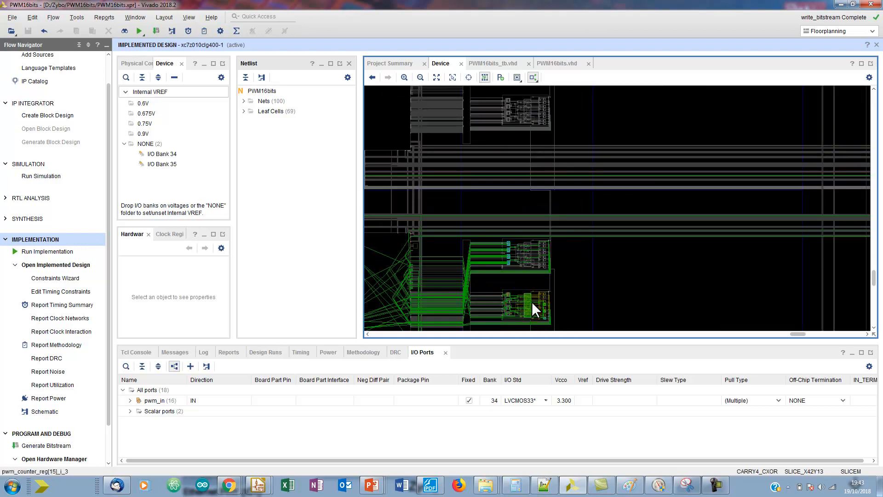
scroll(649, 281, down, 3)
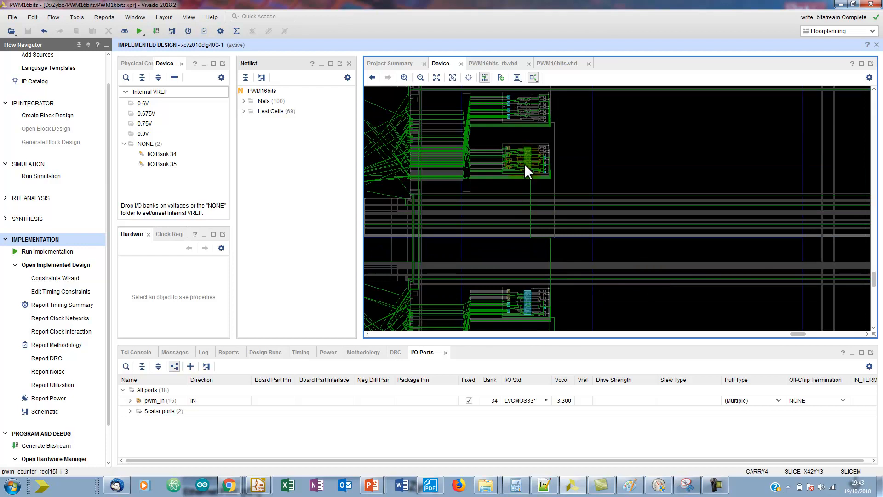
scroll(517, 144, up, 3)
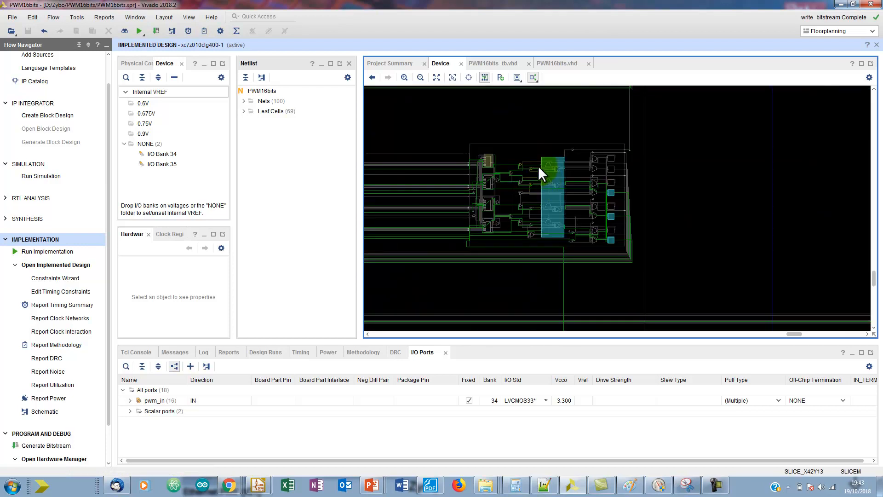
scroll(540, 151, up, 1)
scroll(601, 194, up, 1)
- Inspect the flip-flops of SLICE_X42Y13 that hold pwm_counter_reg[15], pwm_counter_reg[14] and pwm_counter_reg[13]
scroll(634, 184, up, 1)
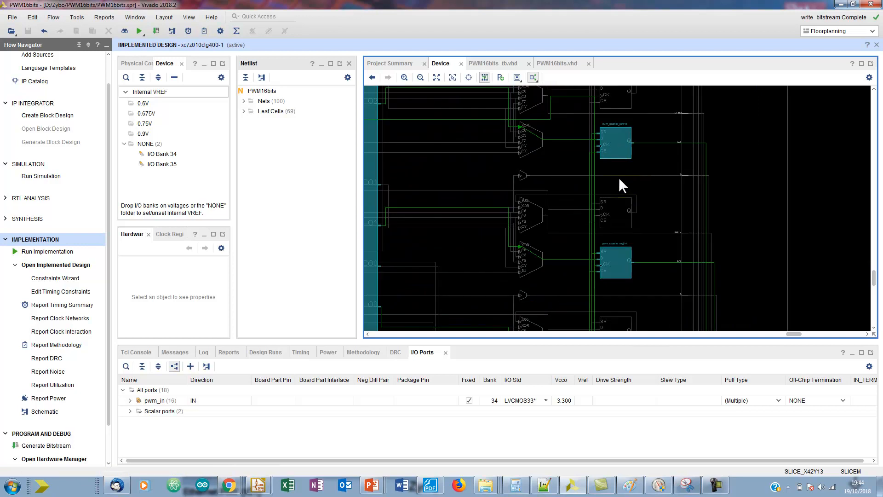
scroll(611, 141, up, 5)
scroll(623, 95, down, 3)
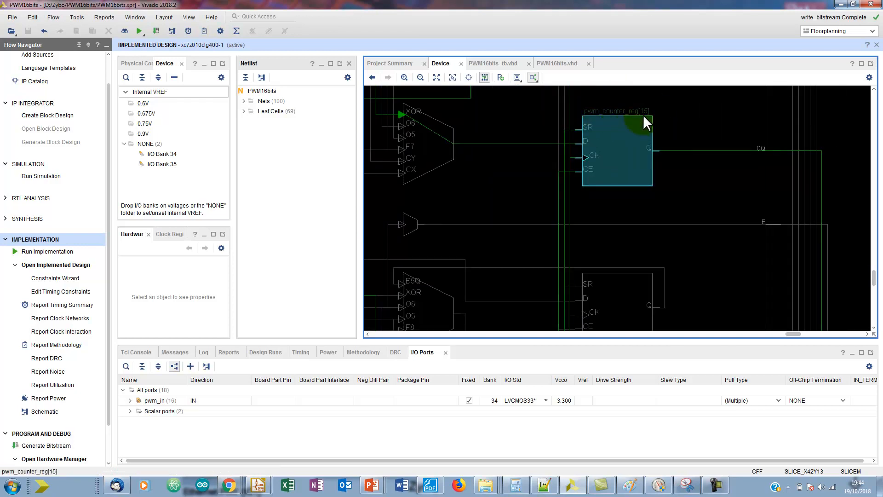
mouse_move(645, 116)
scroll(612, 142, down, 1)
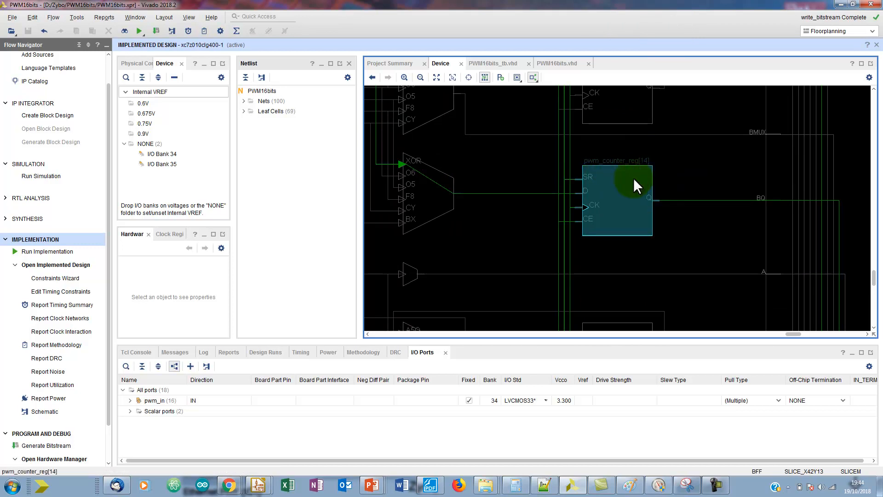
scroll(637, 174, down, 1)
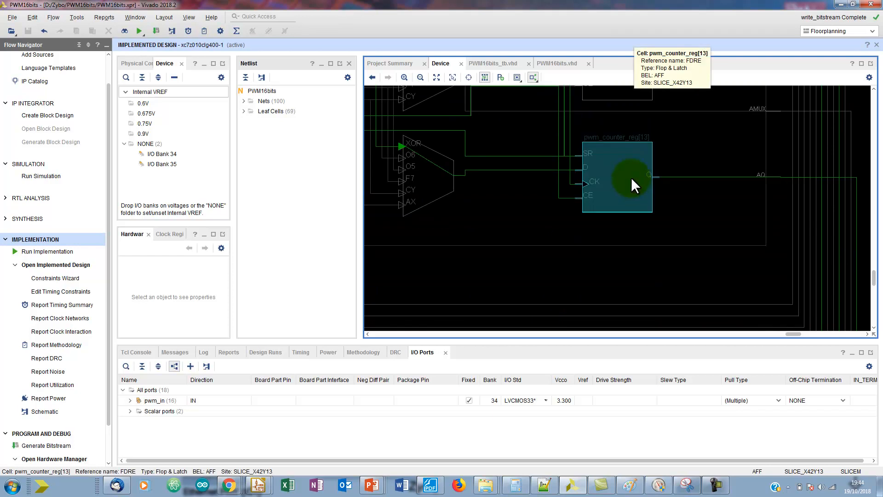
scroll(619, 158, down, 3)
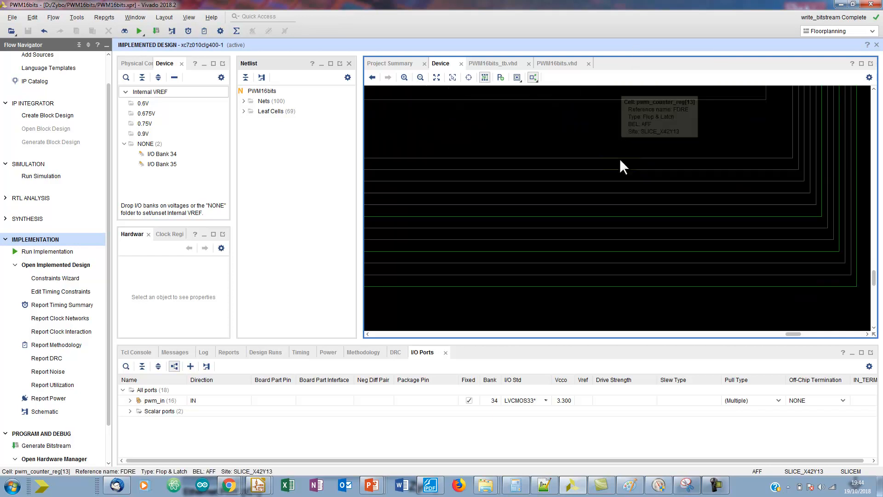
- Compare the occupied cells and routing of the adjacent slices SLICE_X43Y13 and SLICE_X42Y13
scroll(442, 157, down, 2)
scroll(442, 157, down, 2)
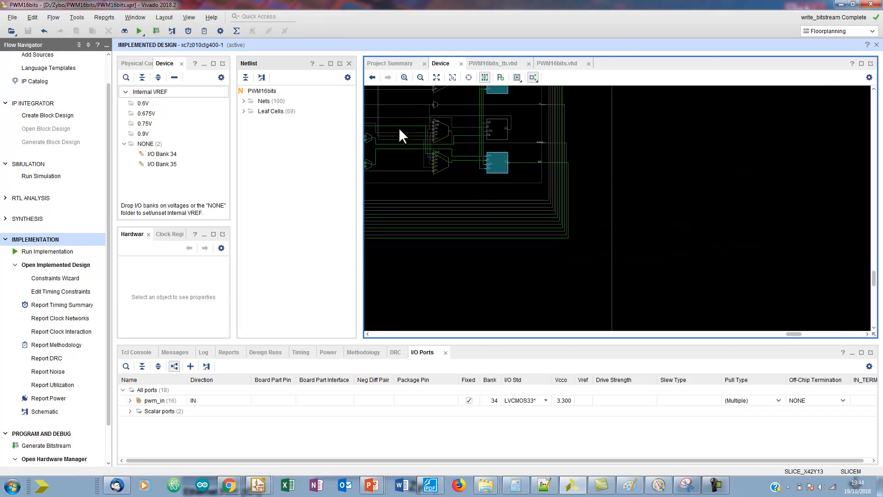
scroll(399, 127, down, 2)
scroll(606, 214, up, 3)
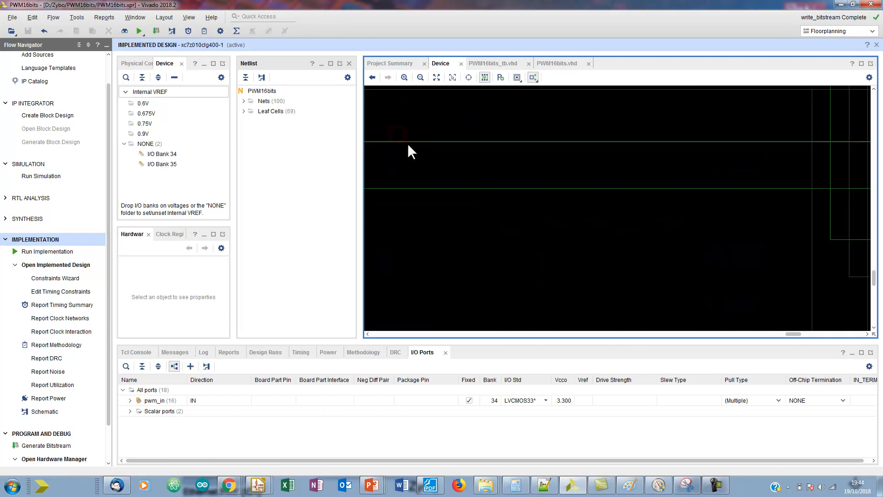
scroll(637, 186, up, 2)
scroll(520, 148, up, 2)
scroll(520, 148, down, 2)
scroll(474, 127, down, 1)
scroll(459, 114, down, 2)
scroll(474, 181, up, 3)
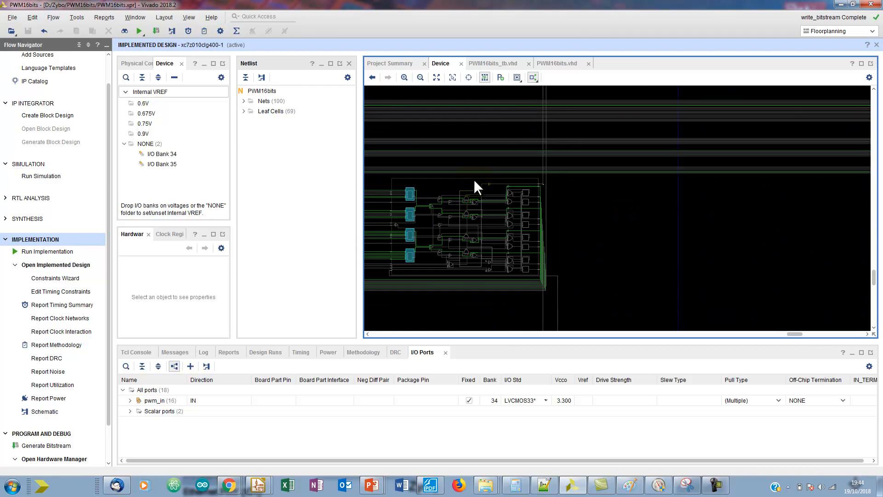
scroll(474, 184, down, 1)
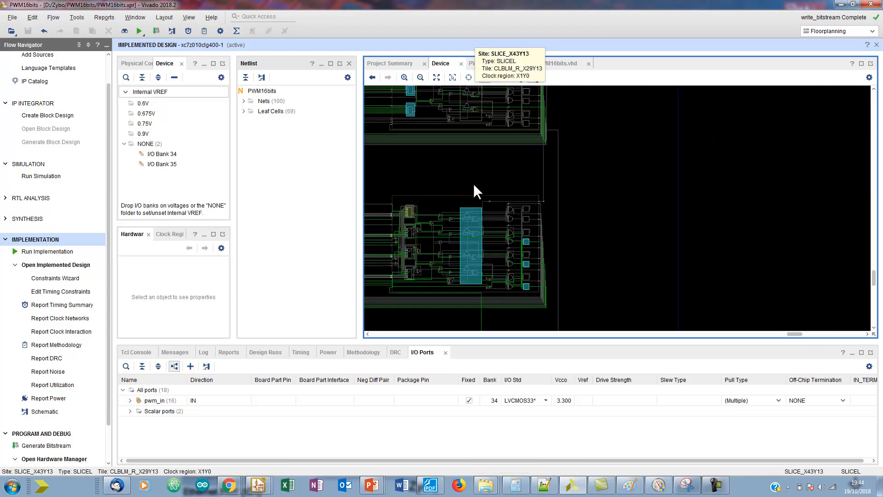
scroll(743, 332, up, 1)
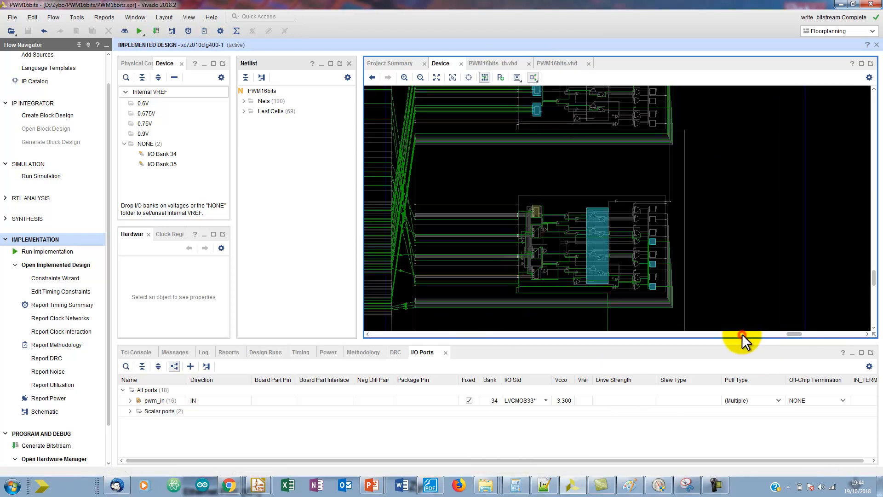
scroll(574, 198, up, 2)
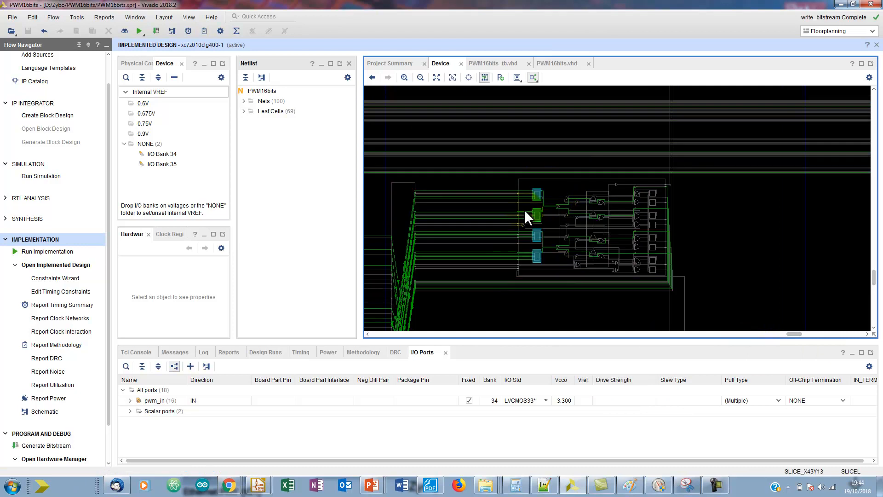
scroll(534, 215, down, 3)
scroll(534, 215, down, 2)
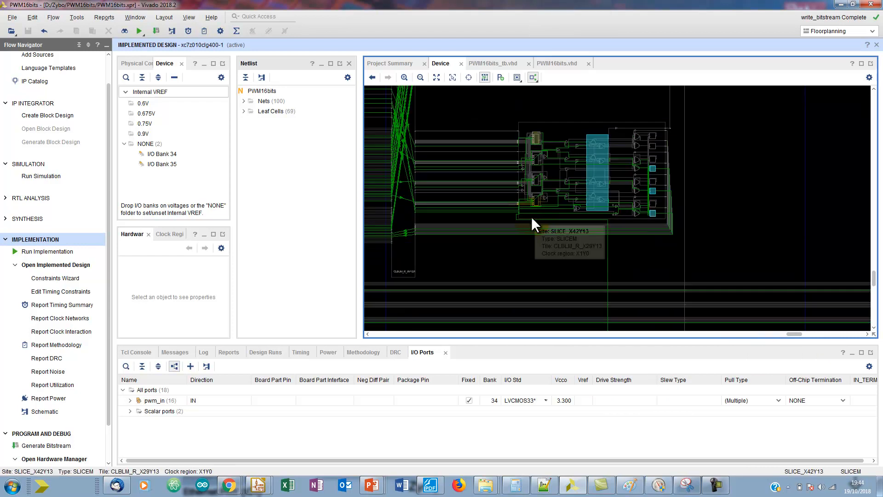
- Examine the other occupied slice pairs around SLICE_X43Y10 and the routing that connects them
scroll(659, 217, up, 2)
scroll(658, 218, down, 1)
scroll(646, 223, down, 3)
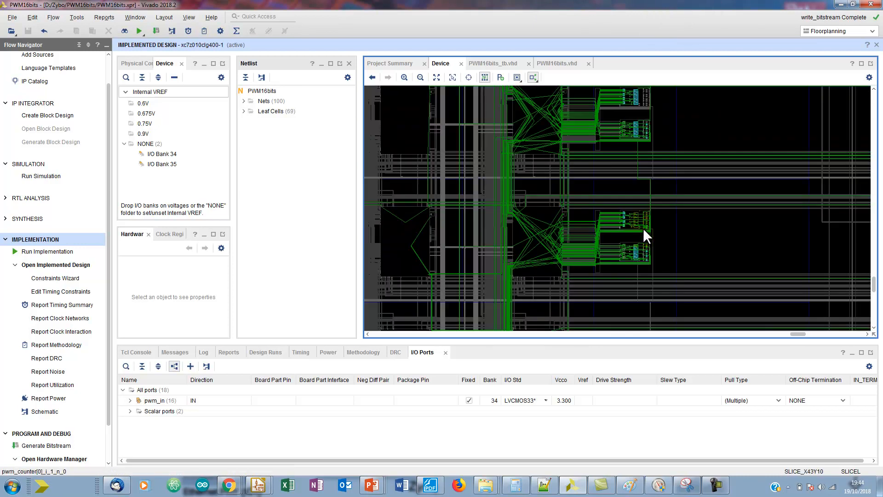
- Follow the routing from the occupied slices across the device to the column of I/O sites at its edge
scroll(643, 227, down, 5)
scroll(642, 227, up, 4)
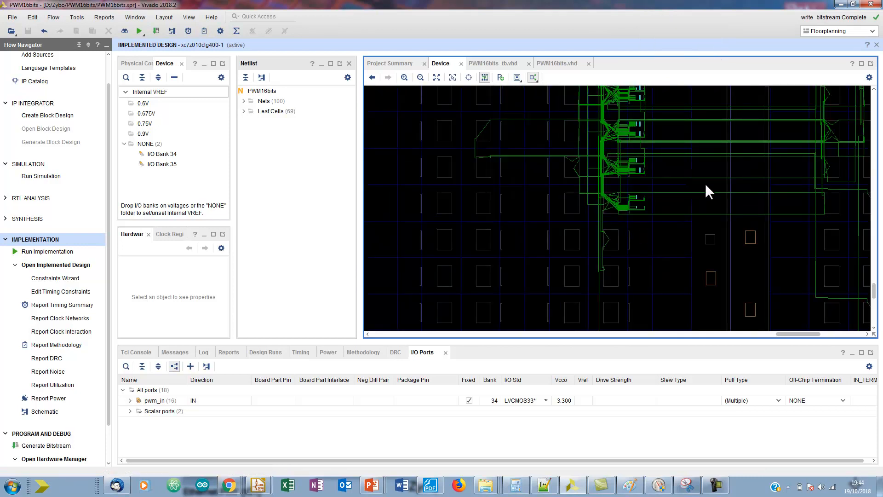
scroll(702, 172, up, 3)
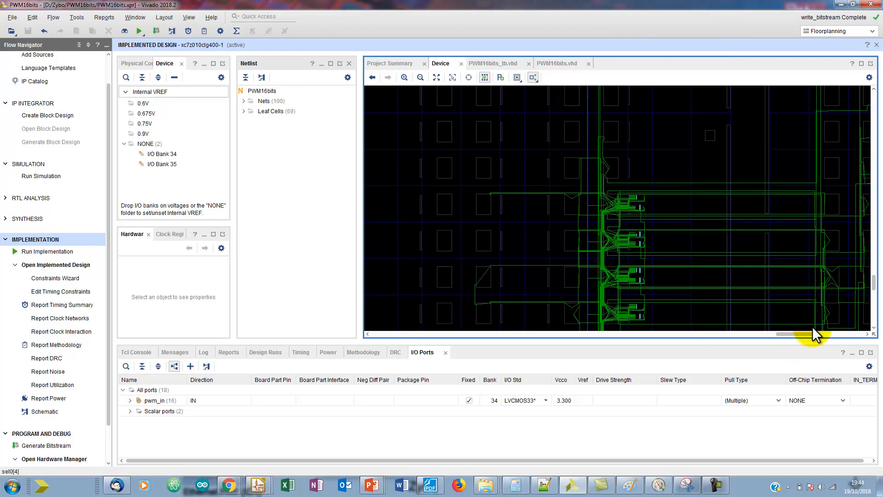
drag(812, 333, 840, 333)
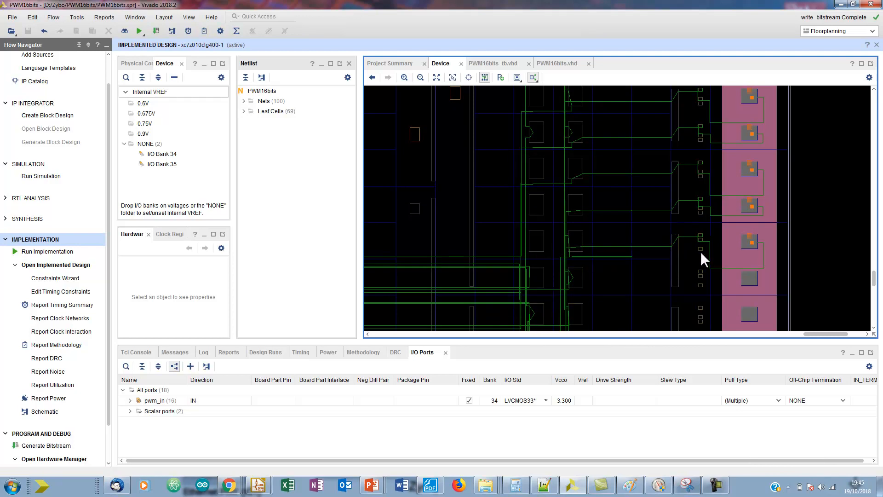
- Select I/O site V16 in the device view and inspect its pwm_in[14] port settings and the input buffer pwm_in_IBUF[14]_inst
click(725, 213)
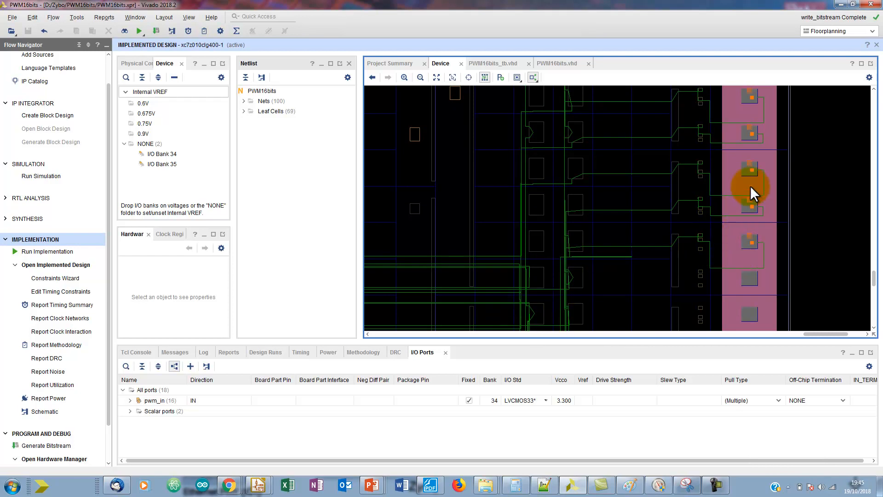
click(745, 240)
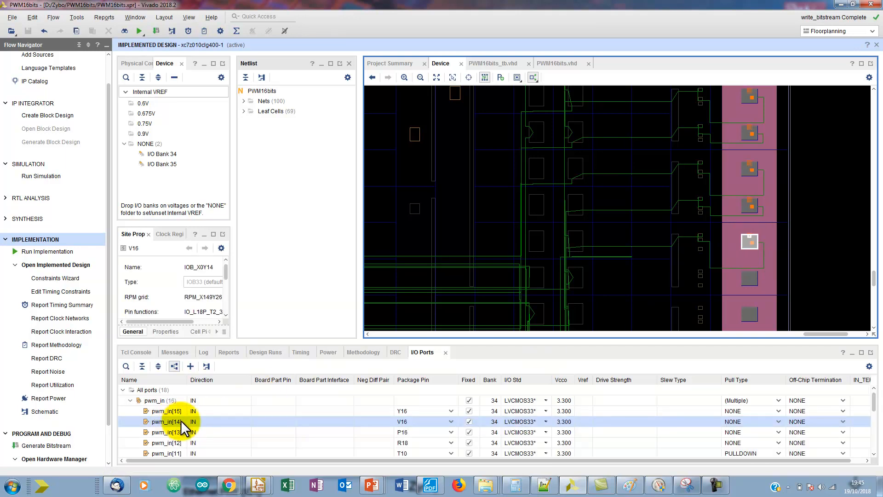
click(528, 423)
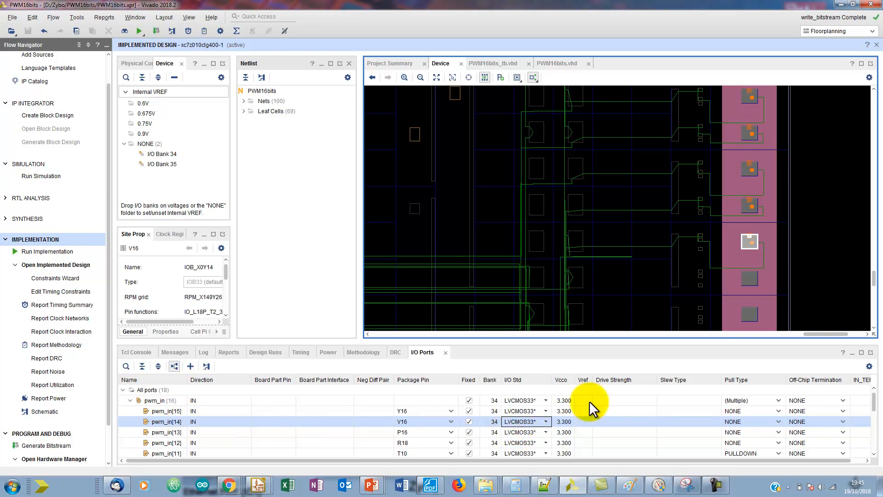
click(751, 244)
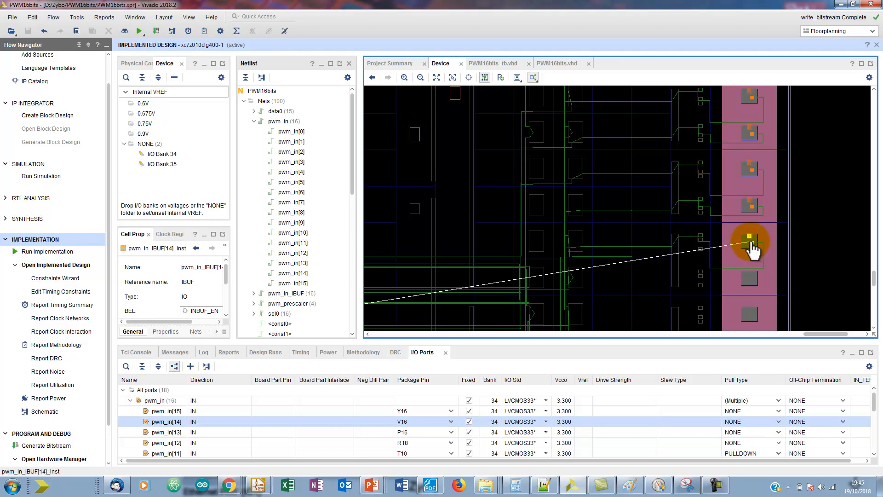
- Open a schematic from I/O tile RIOB33_X31Y13 and examine the output end around the pwm_out buffer
click(743, 238)
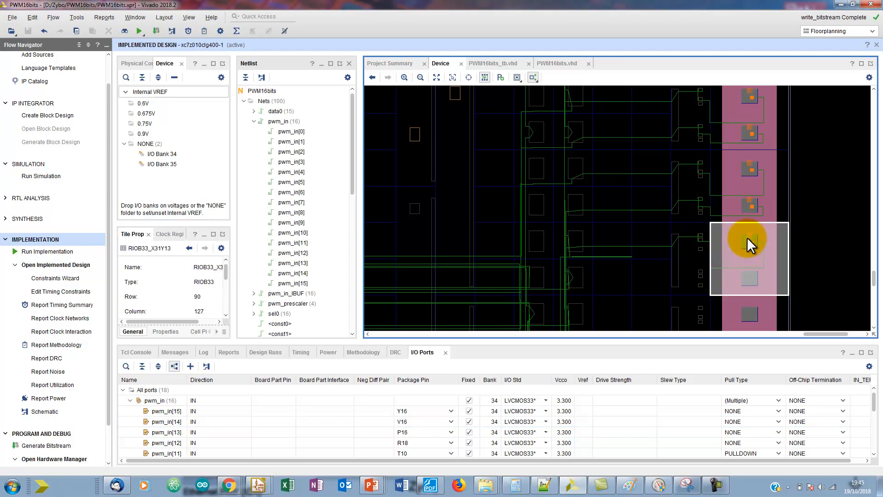
right_click(748, 238)
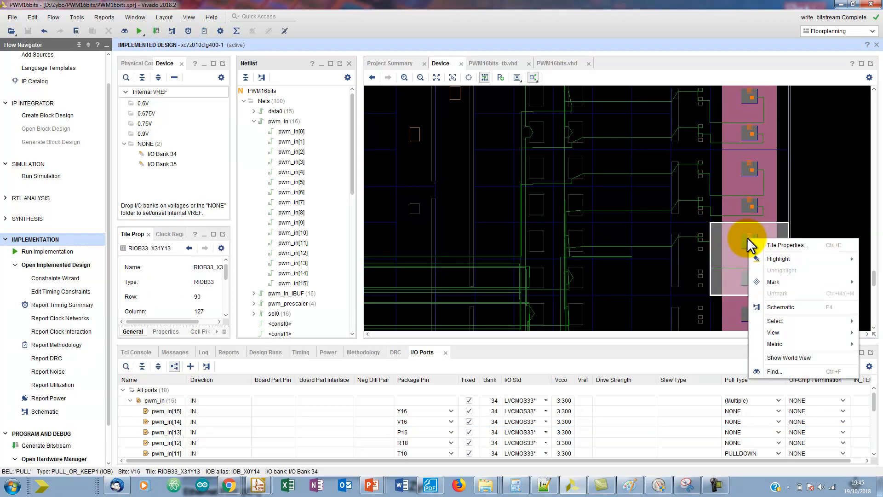
click(774, 306)
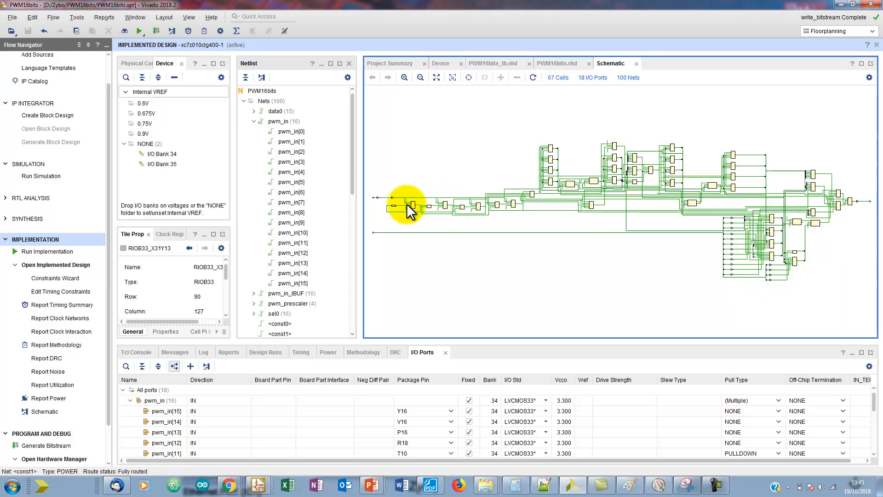
scroll(855, 202, up, 3)
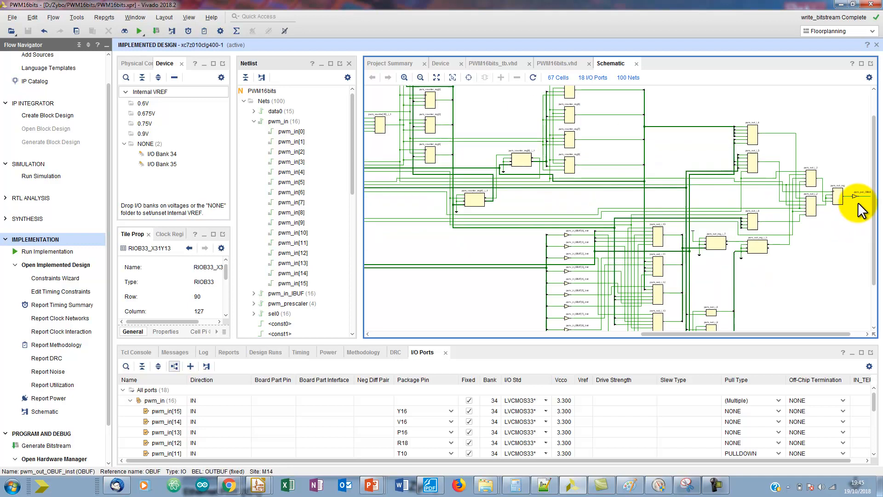
scroll(860, 210, up, 2)
- Trace the schematic from the clk and pwm_in[15:0] inputs through the prescaler registers and input buffers to the comparison logic
drag(787, 332, 402, 341)
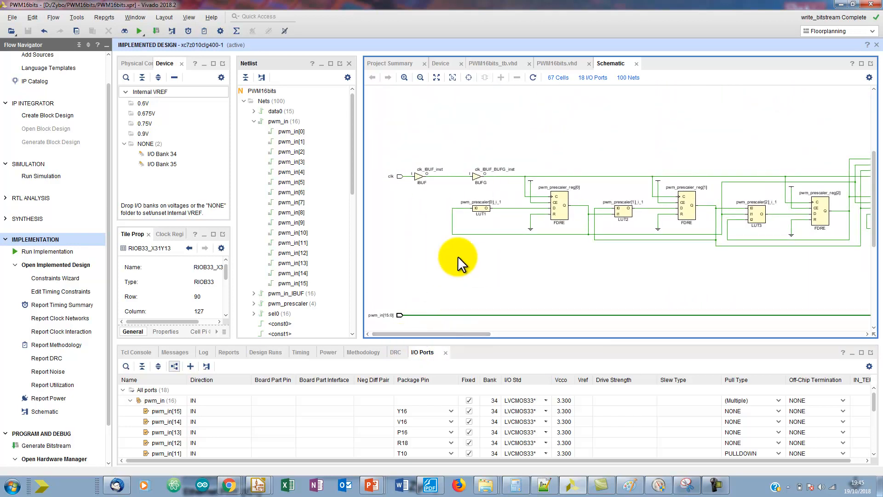
scroll(451, 254, down, 1)
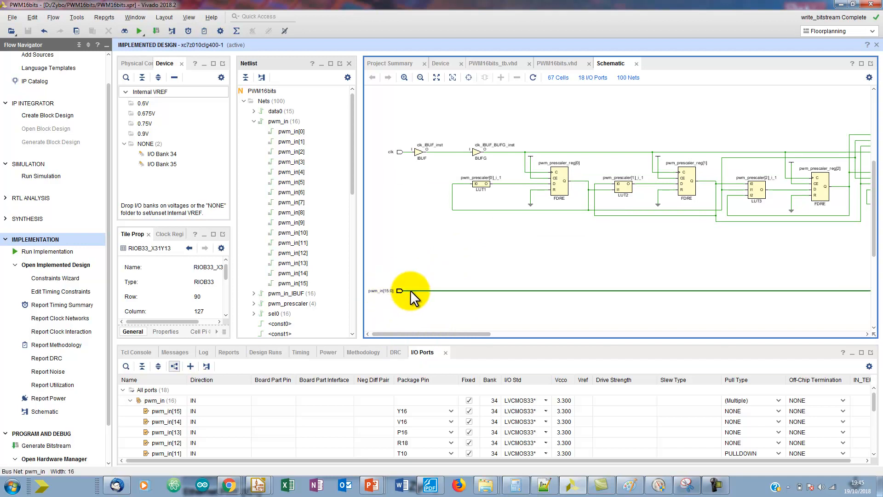
drag(413, 332, 738, 355)
scroll(579, 179, down, 4)
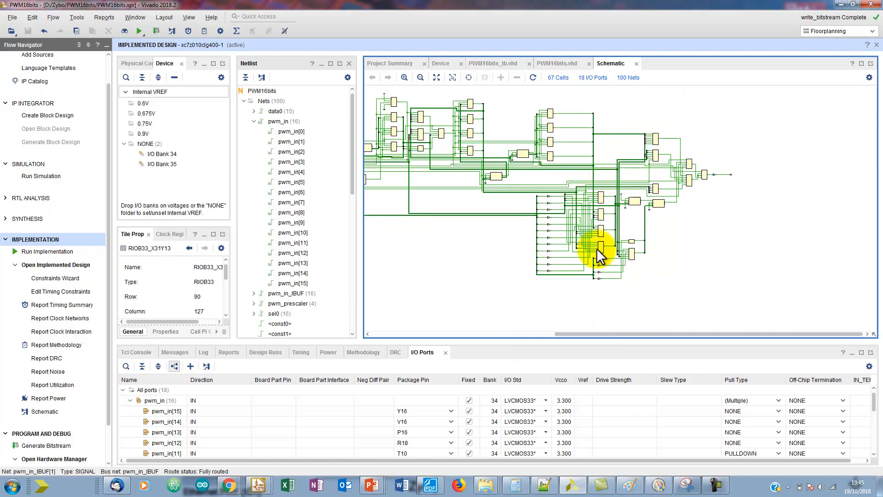
drag(645, 335, 563, 331)
scroll(603, 208, down, 2)
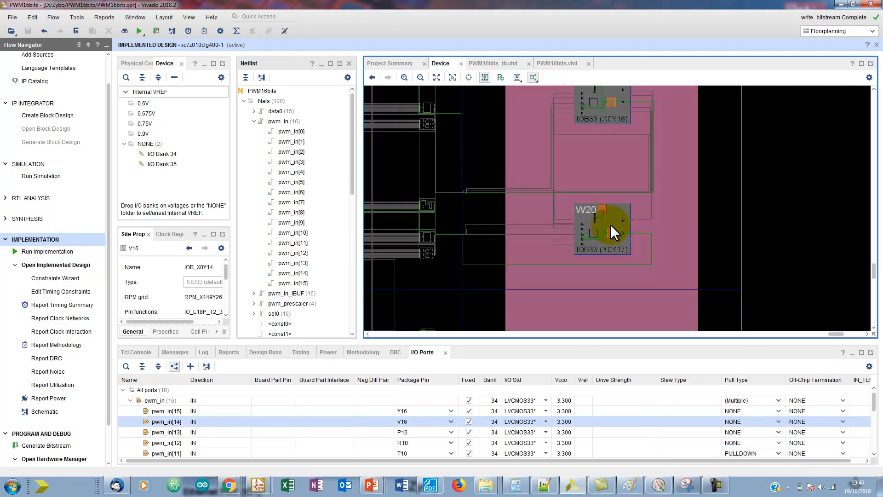
- Examine the inside of I/O block W20 (IOB_X0Y17) in the device view, including its pad and PULL resistor element
scroll(589, 222, up, 3)
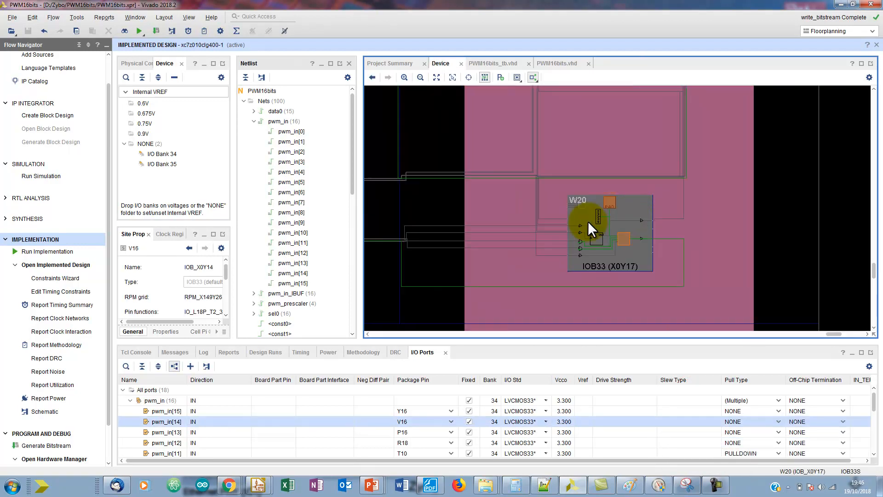
scroll(588, 221, up, 2)
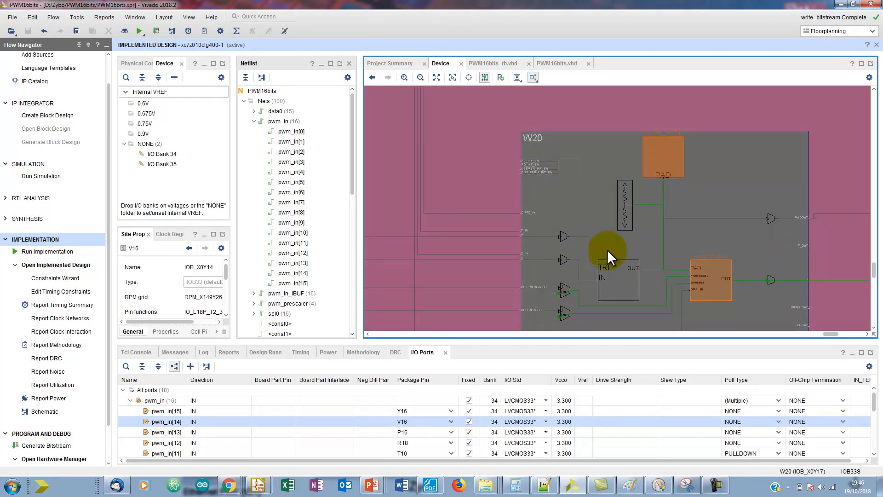
scroll(607, 251, up, 2)
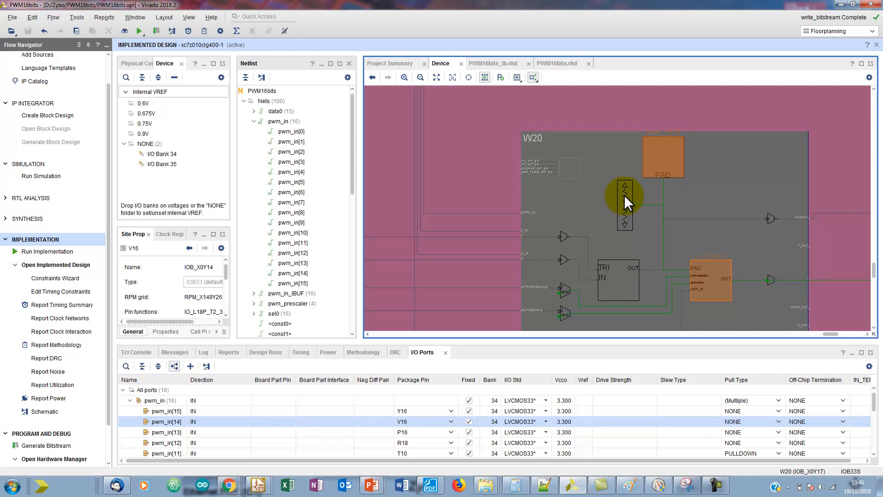
mouse_move(625, 195)
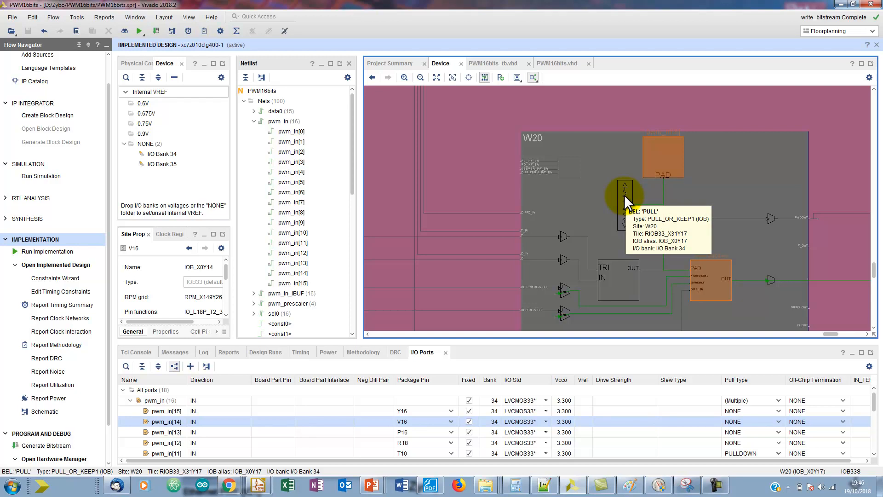
mouse_move(623, 216)
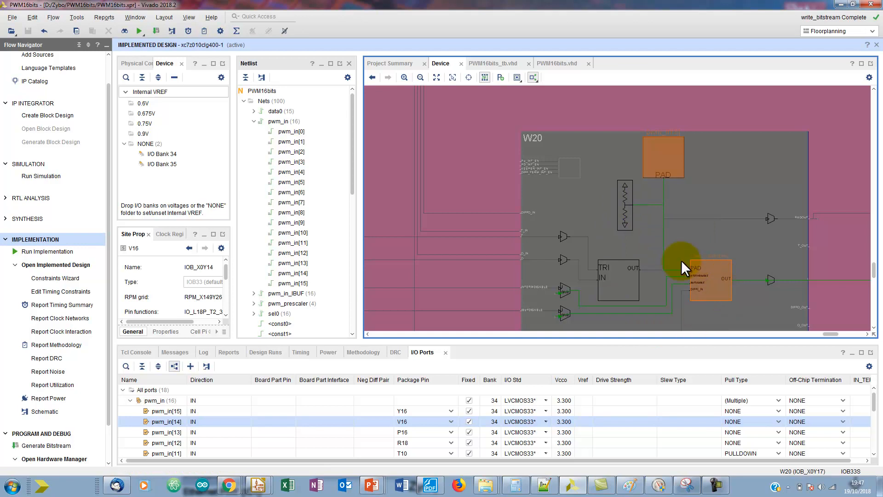
- Trace the pwm_in_IBUF[3] signal from the input buffer of I/O block W20 out into the device's routing
scroll(681, 261, up, 4)
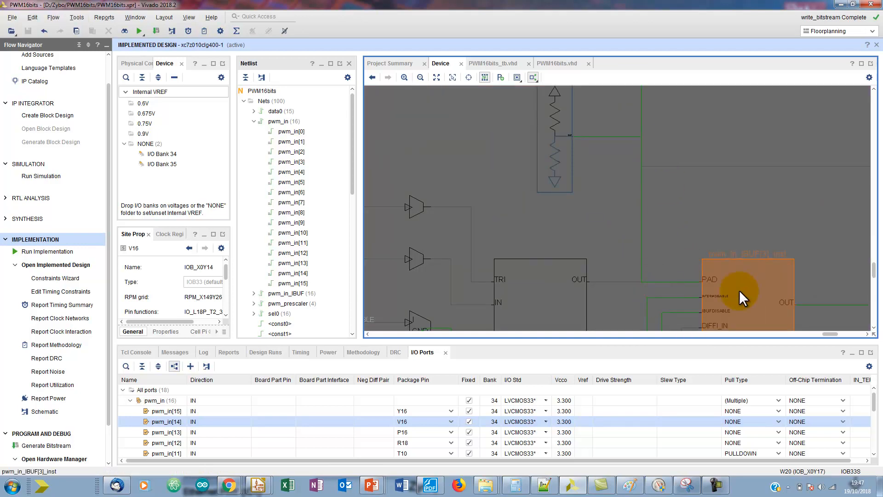
scroll(767, 296, down, 2)
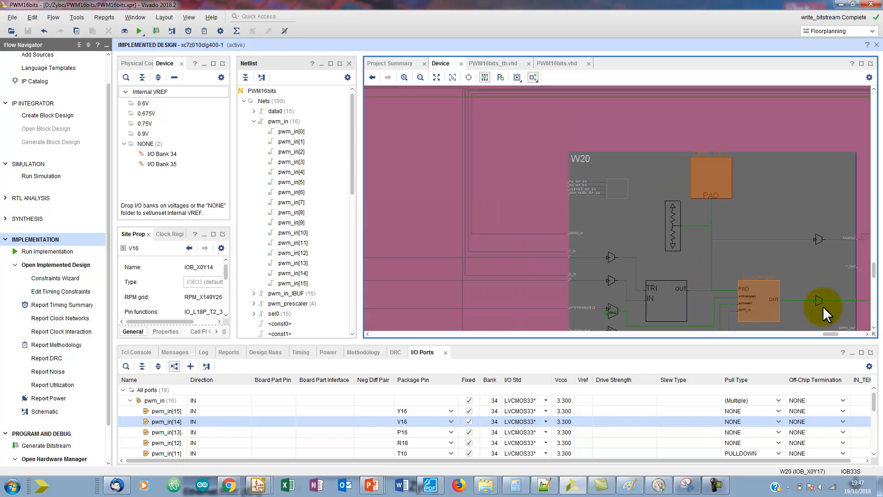
scroll(837, 304, down, 2)
scroll(837, 304, down, 1)
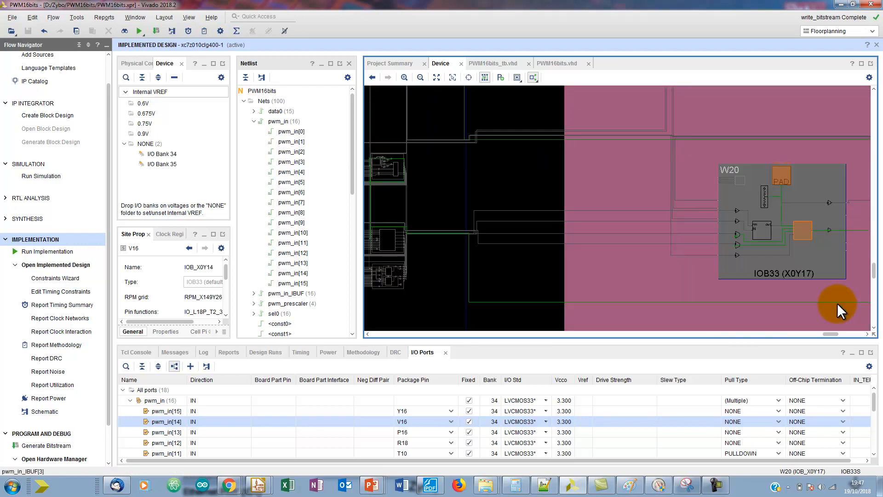
scroll(839, 274, down, 2)
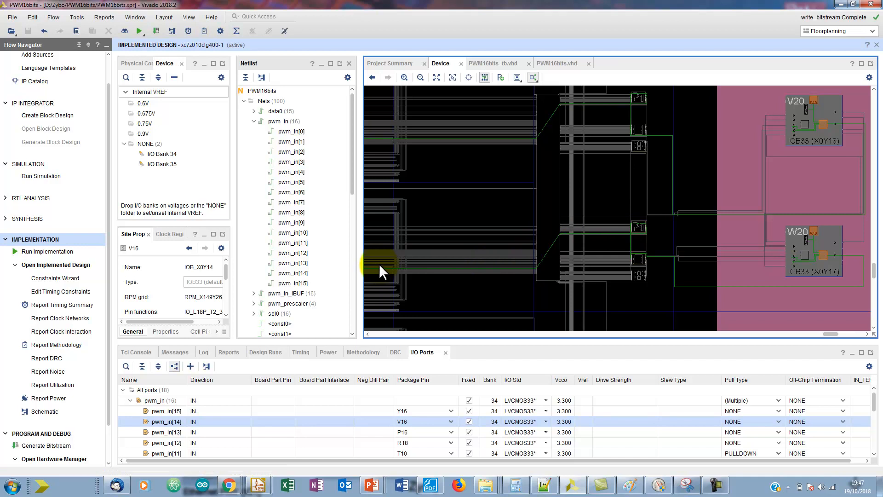
mouse_move(379, 264)
right_click(507, 183)
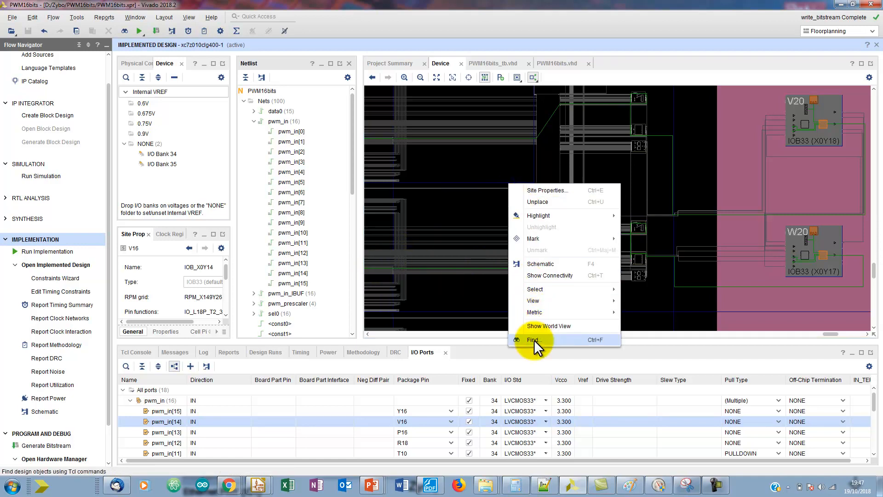
click(543, 265)
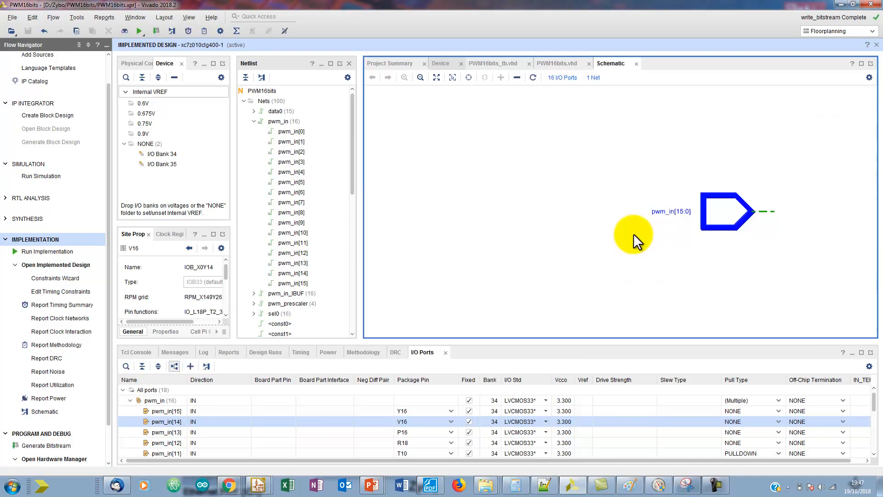
scroll(657, 241, down, 3)
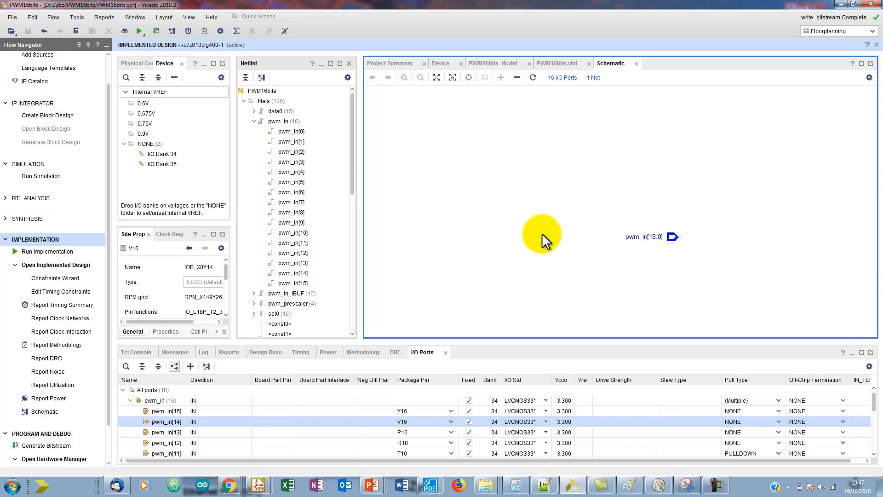
click(637, 65)
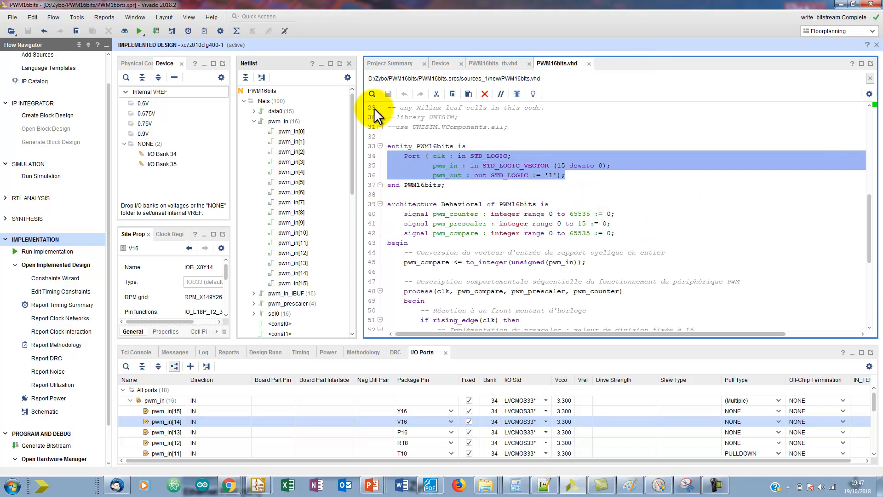
- Open the design schematic from interconnect tile INT_L_X24Y18 in the device view and look over the complete circuit
click(443, 64)
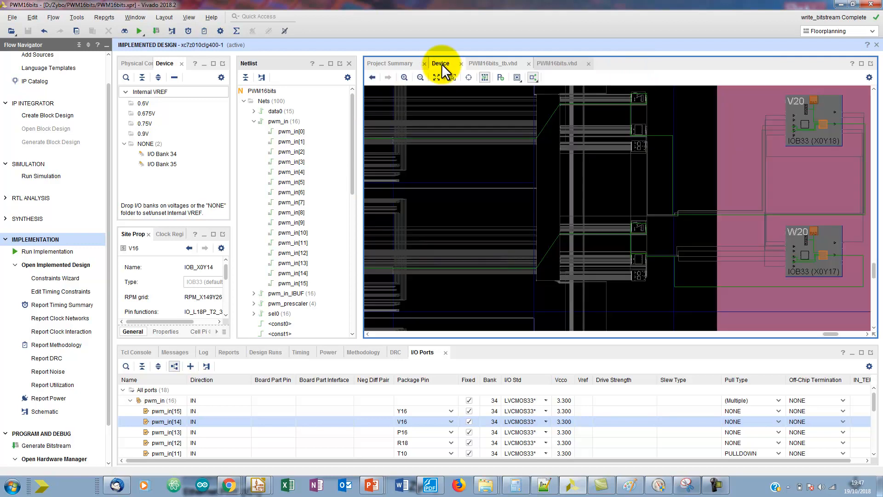
scroll(634, 277, up, 3)
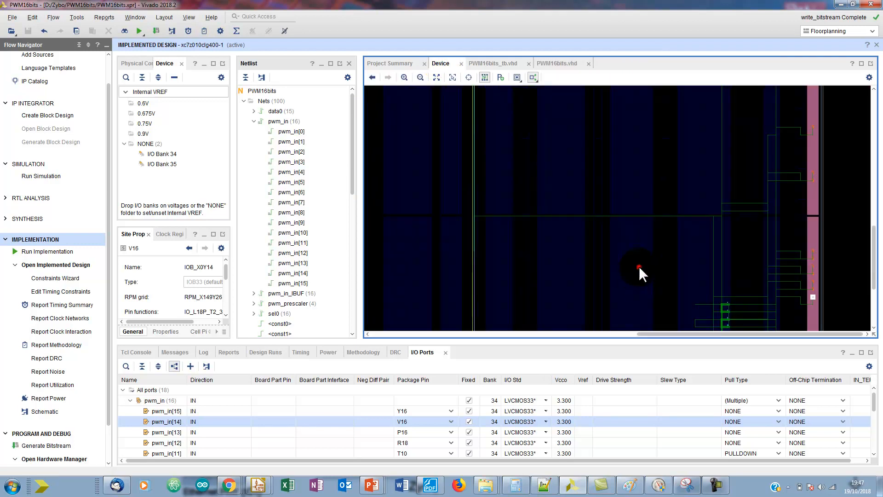
click(639, 266)
right_click(639, 266)
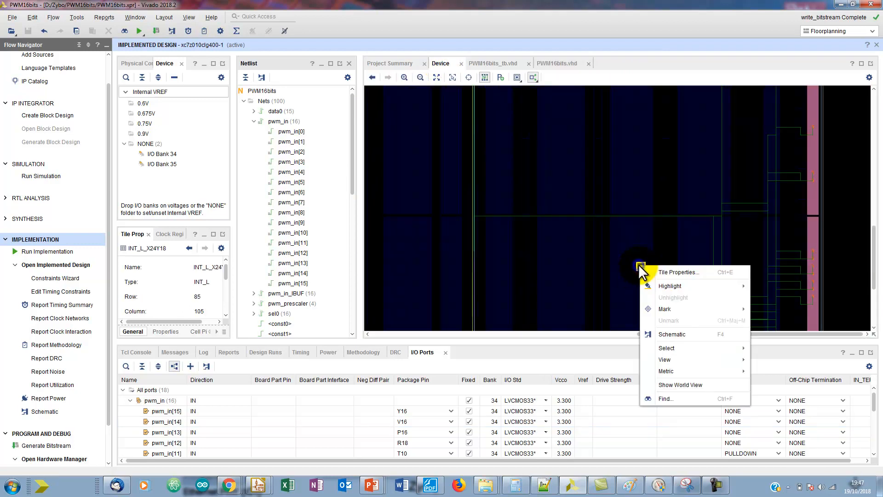
click(672, 333)
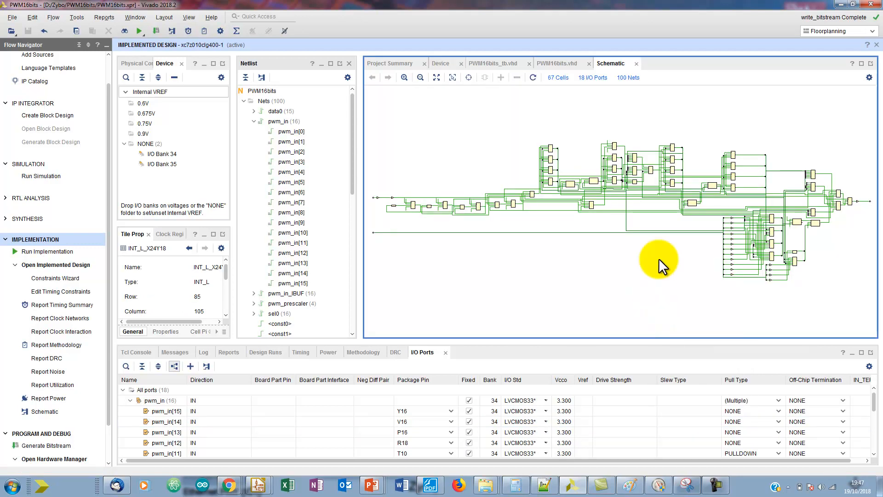
scroll(671, 236, up, 2)
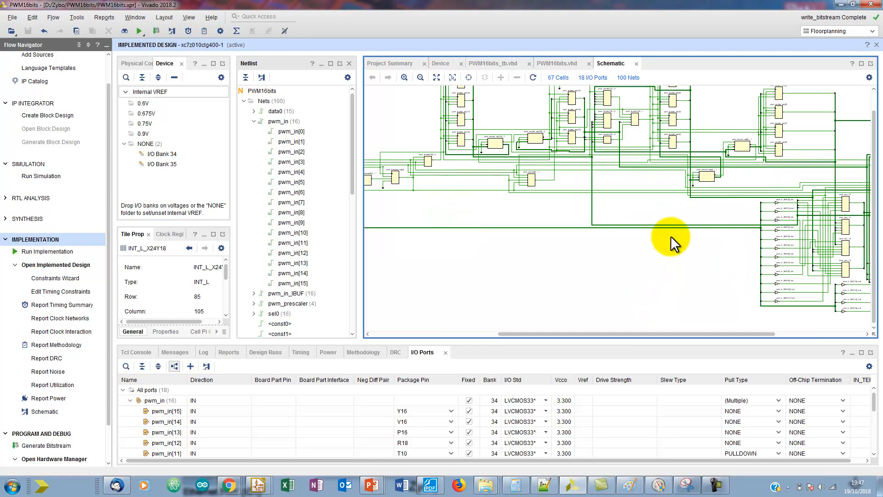
scroll(671, 236, down, 4)
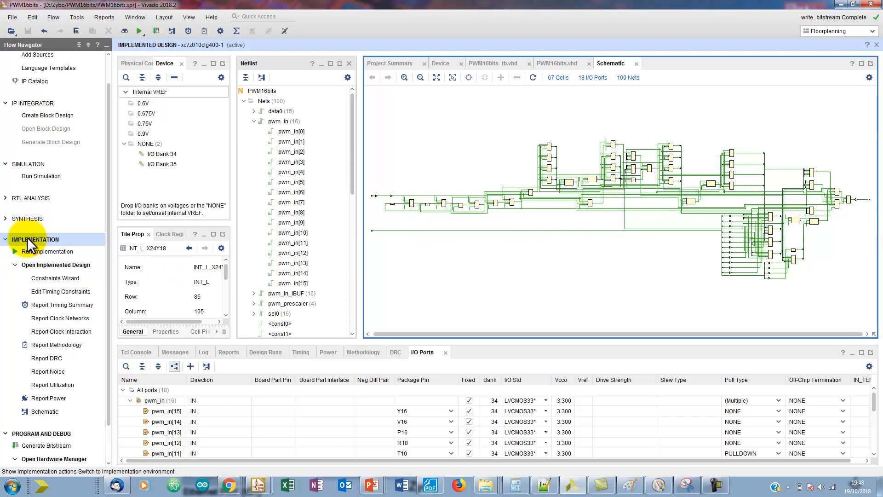
- Expand the Synthesis section of the design flow and review the commands under Open Synthesized Design
click(7, 220)
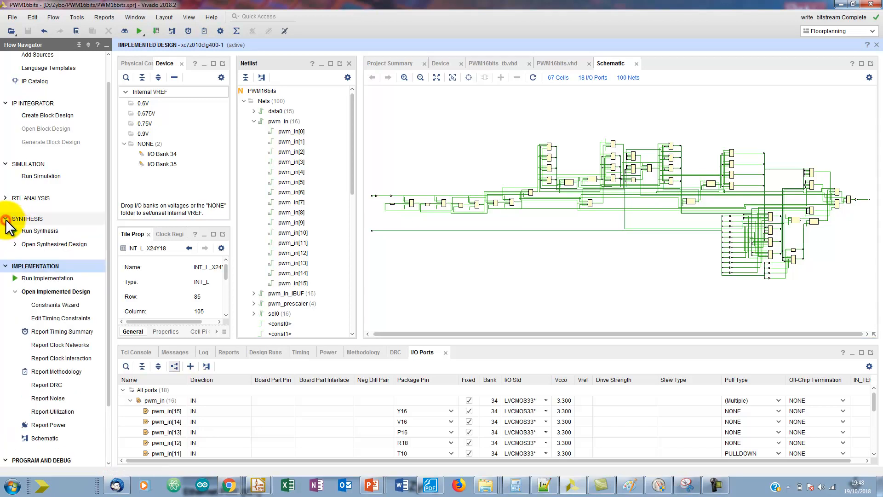
click(15, 245)
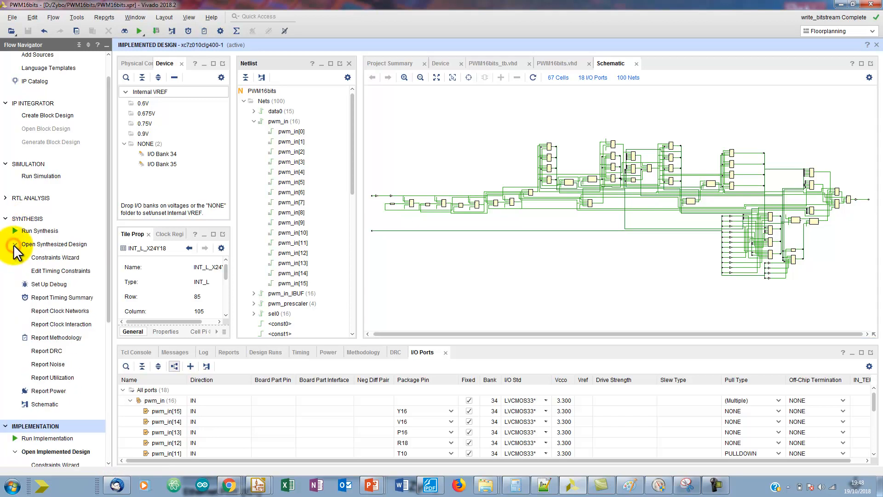
click(14, 244)
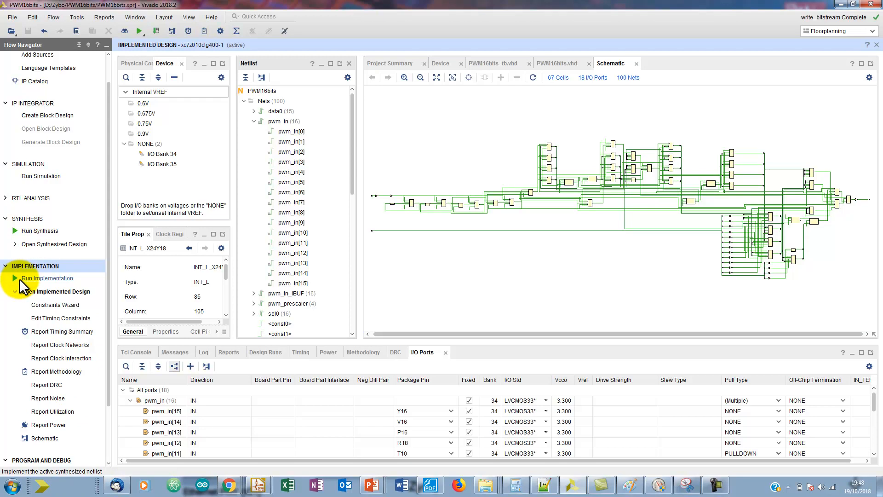